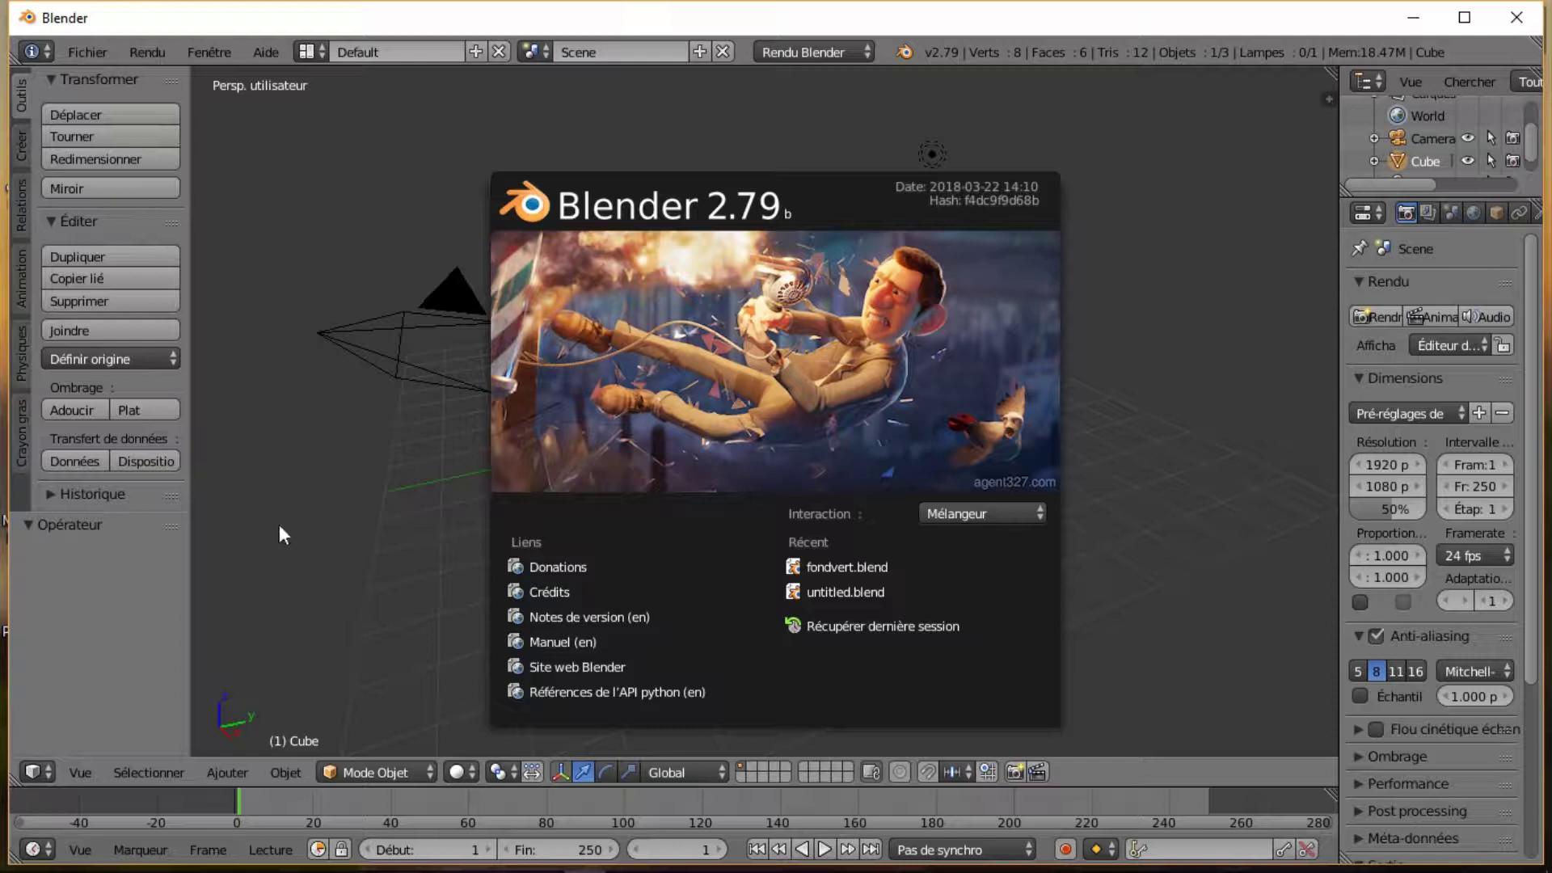
Dismiss the splash screen and switch the 3D view area to the node editor (Éditeur de nœuds).
click(283, 534)
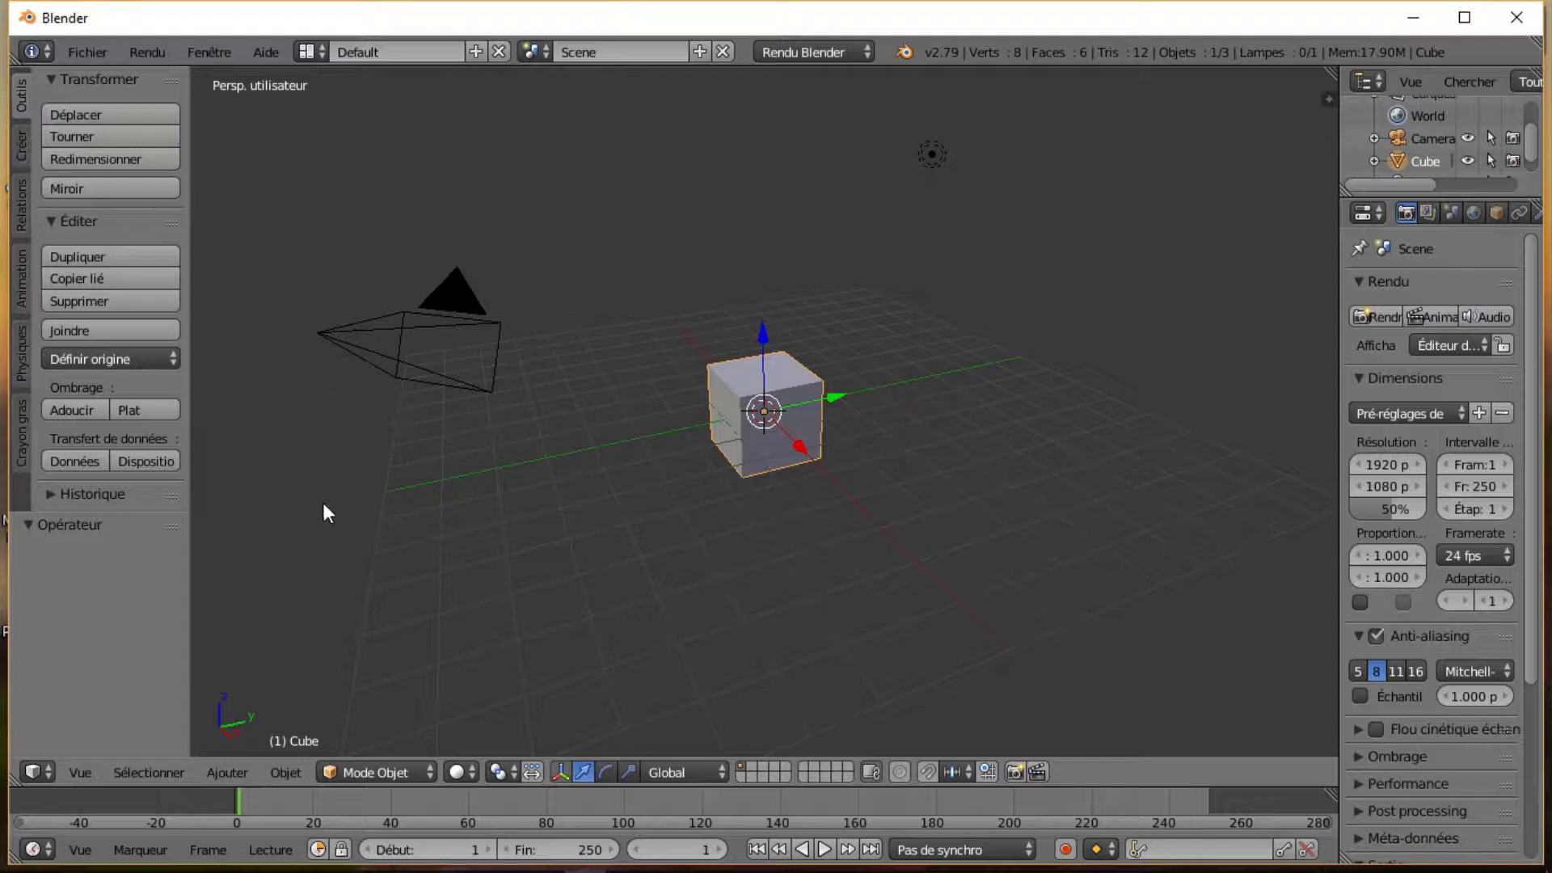
click(34, 771)
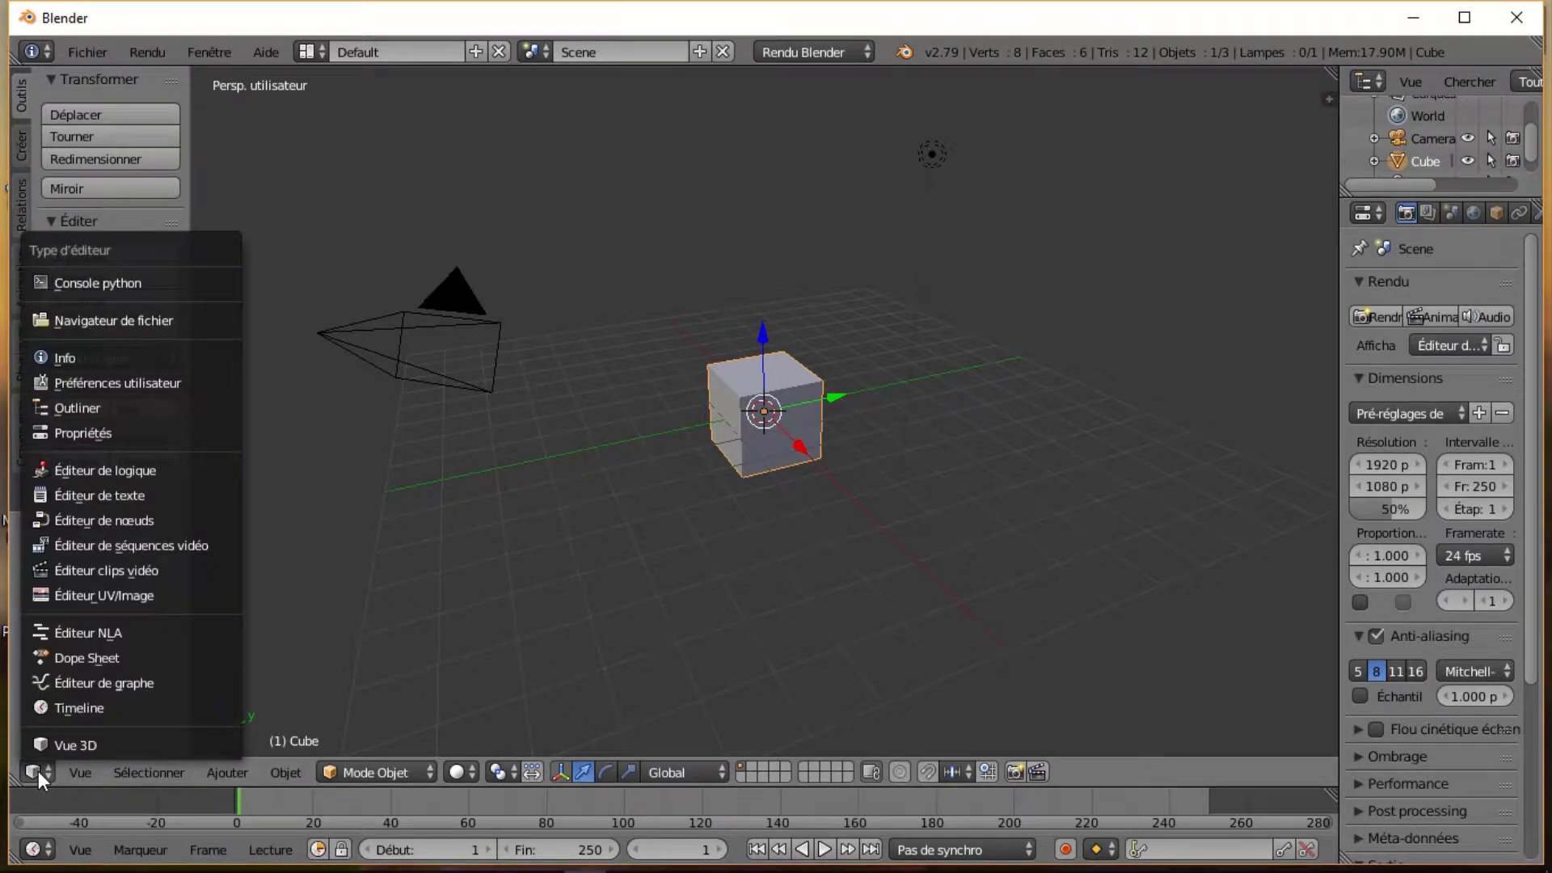
click(88, 522)
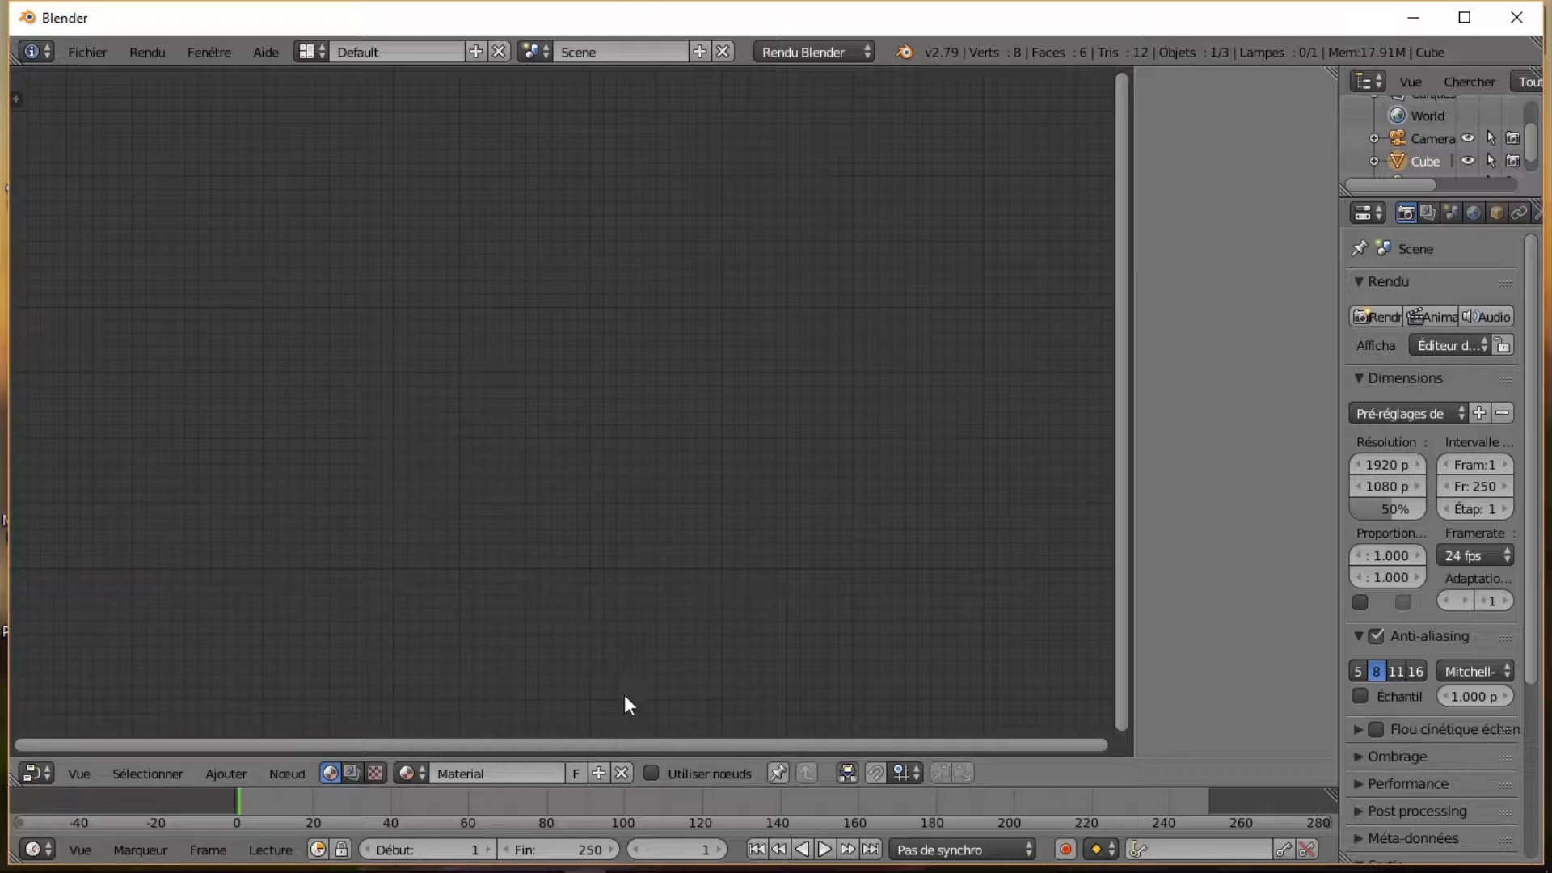
Enable node use for the cube's material.
click(652, 773)
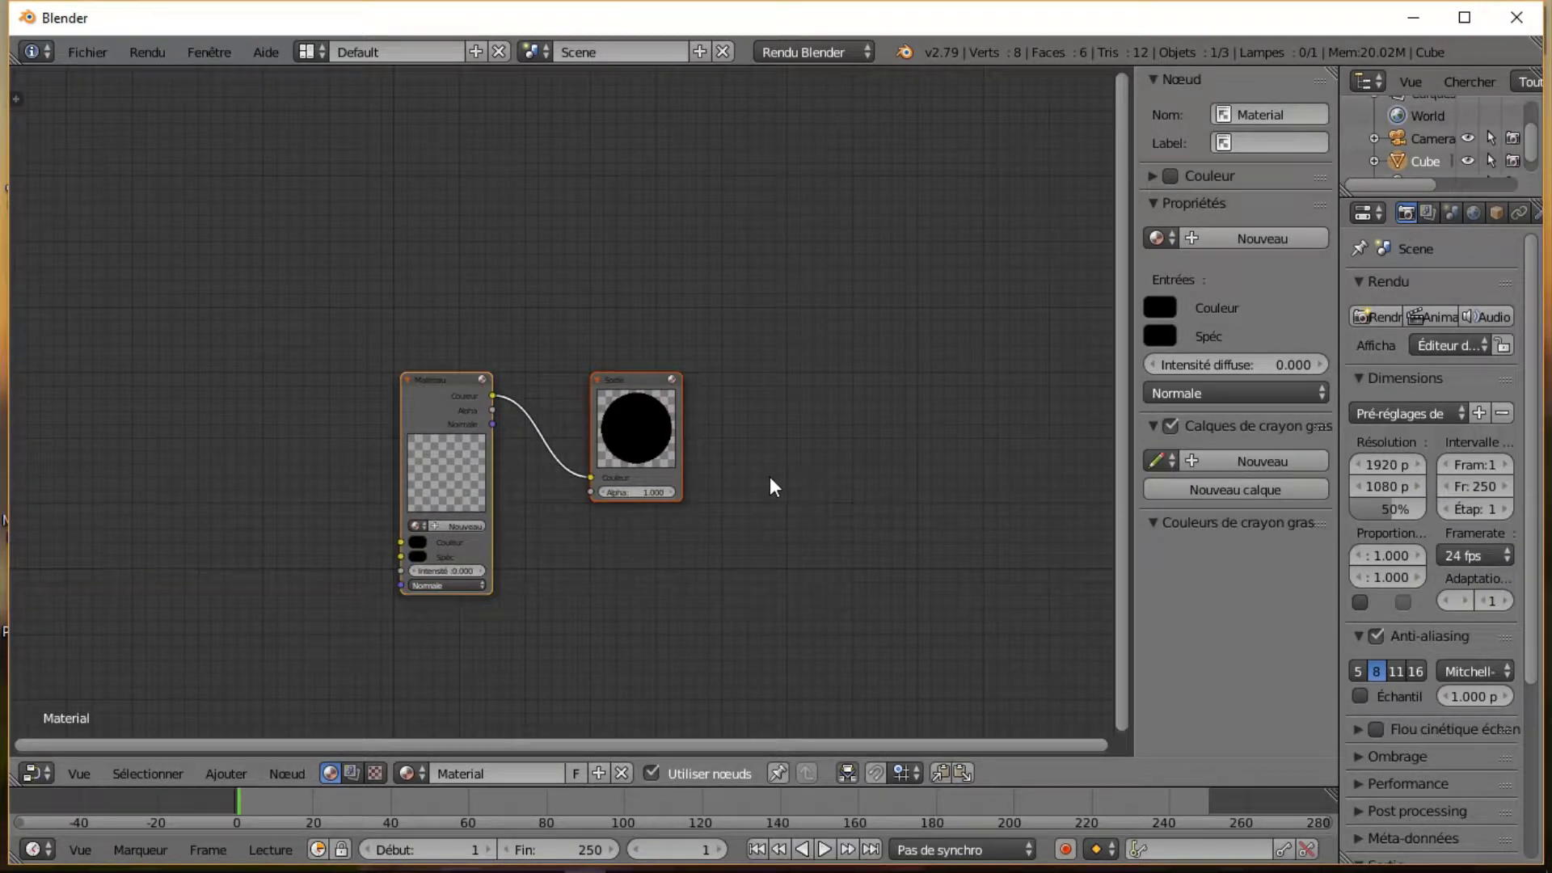
scroll(770, 479, up, 2)
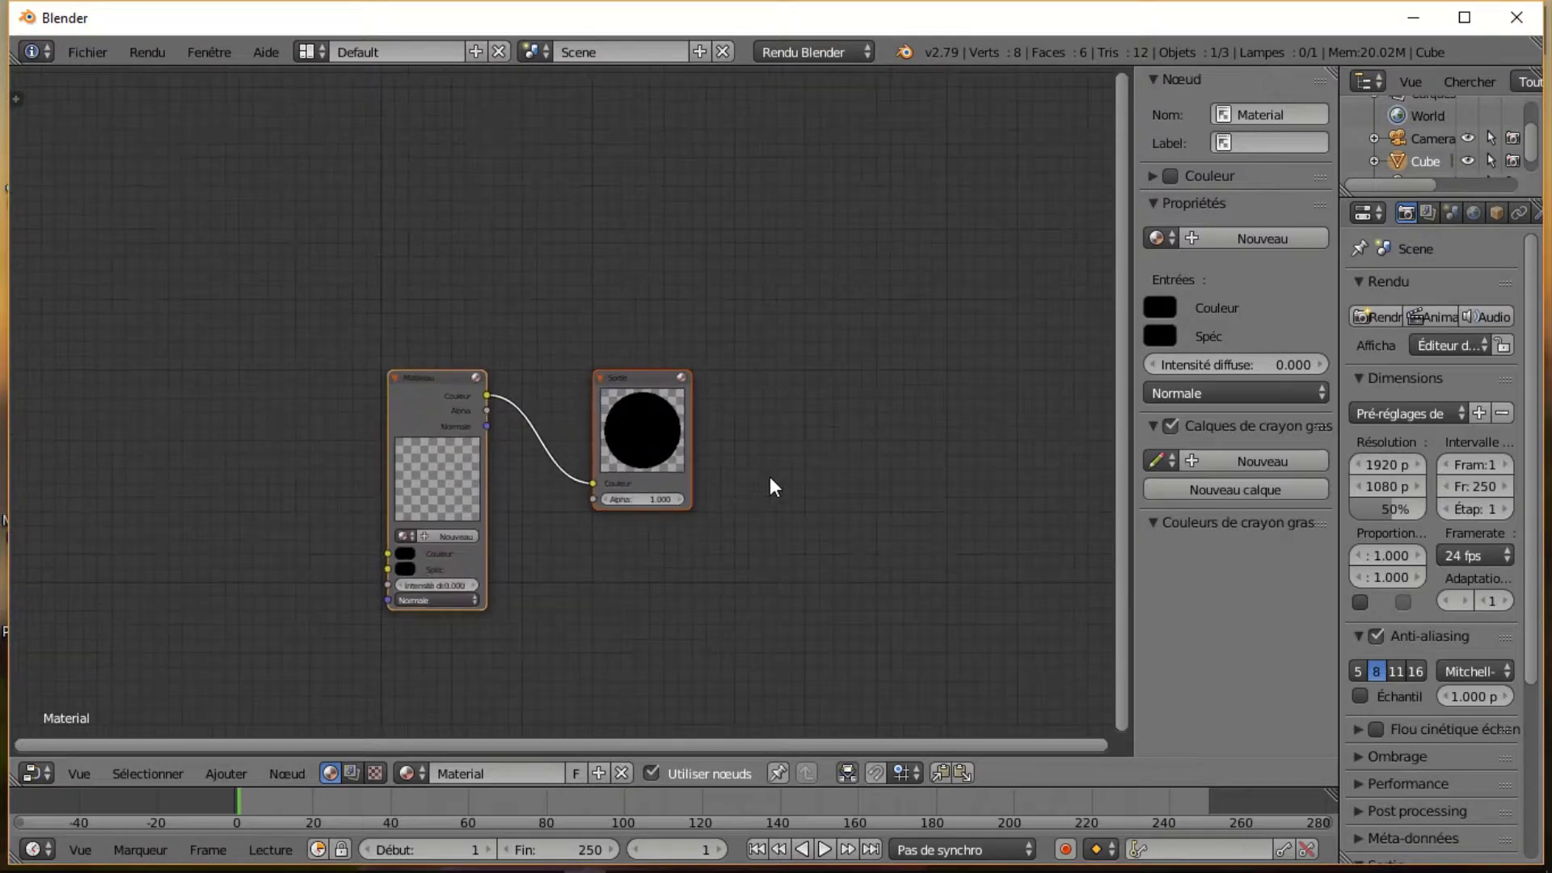
scroll(772, 480, up, 2)
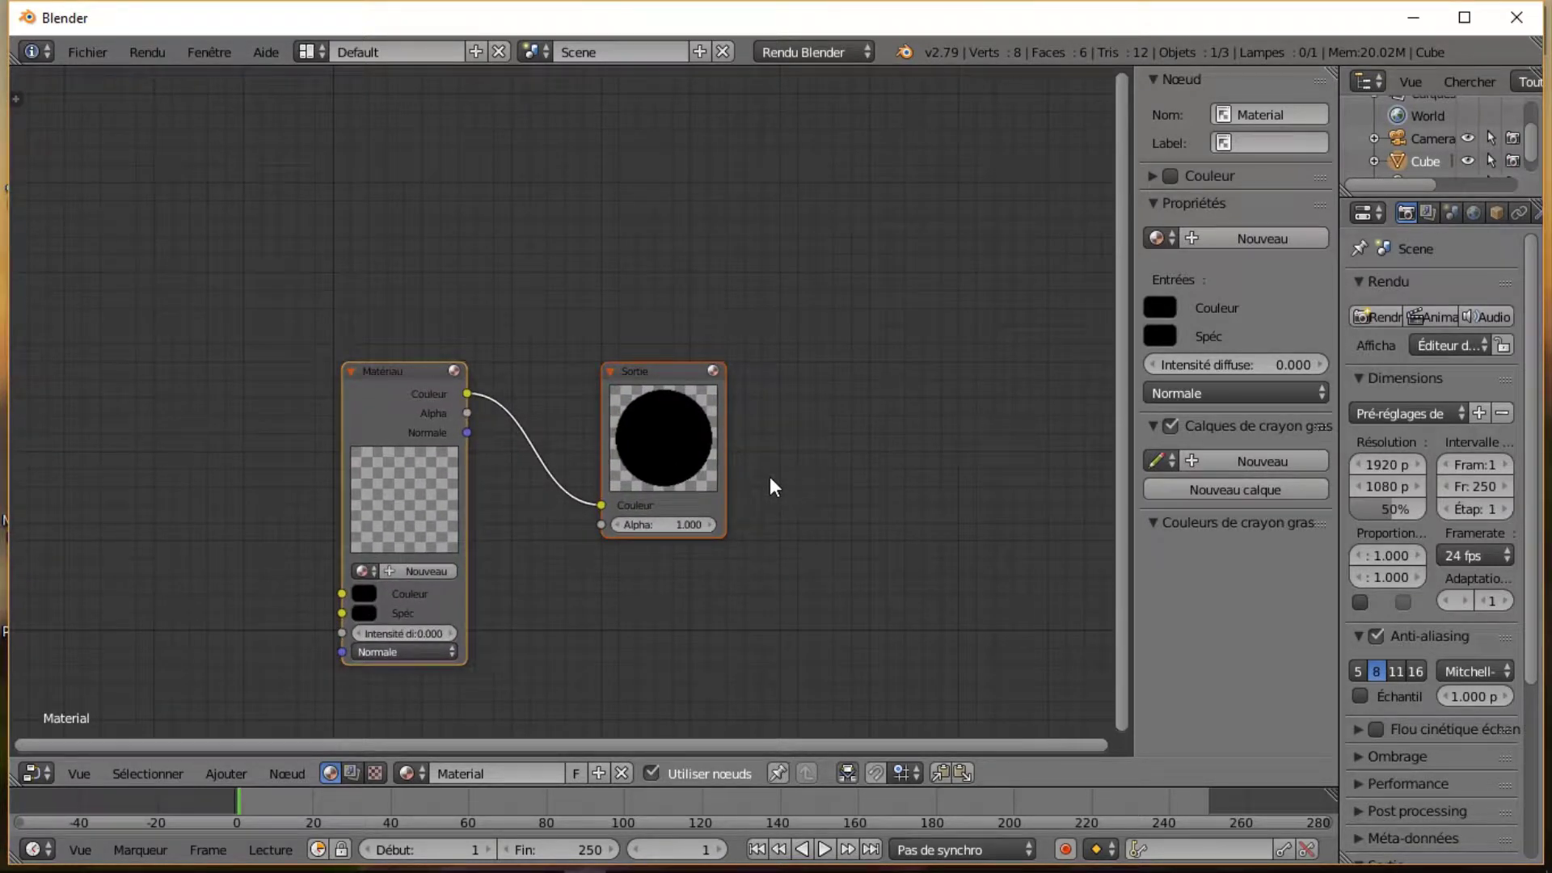
scroll(772, 485, up, 1)
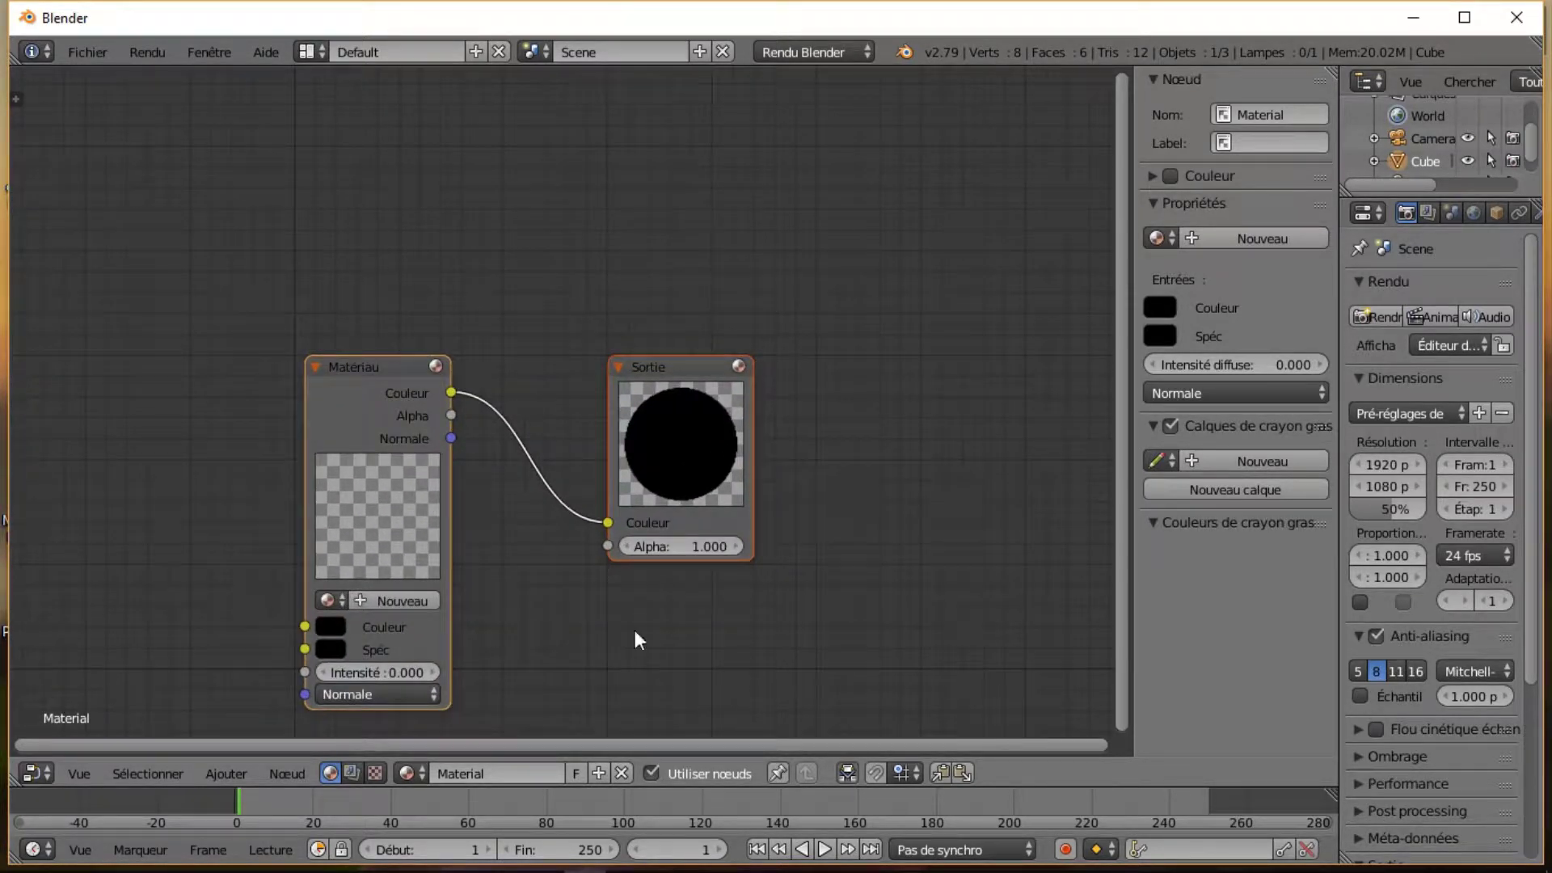
Enable compositing nodes for the scene and delete the Calques de rendu node.
click(351, 772)
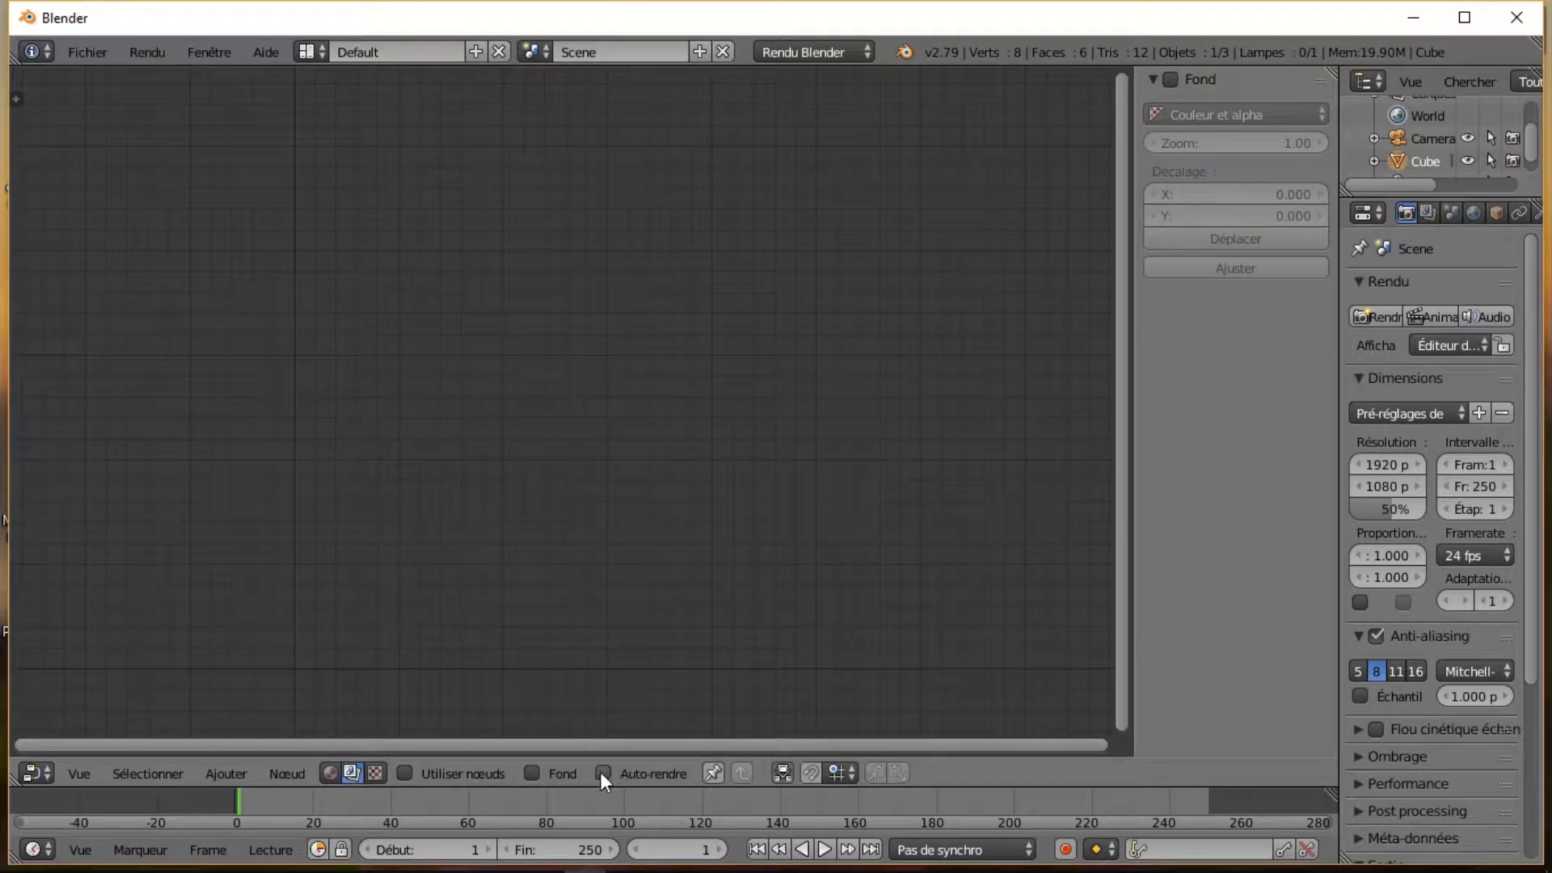
click(404, 775)
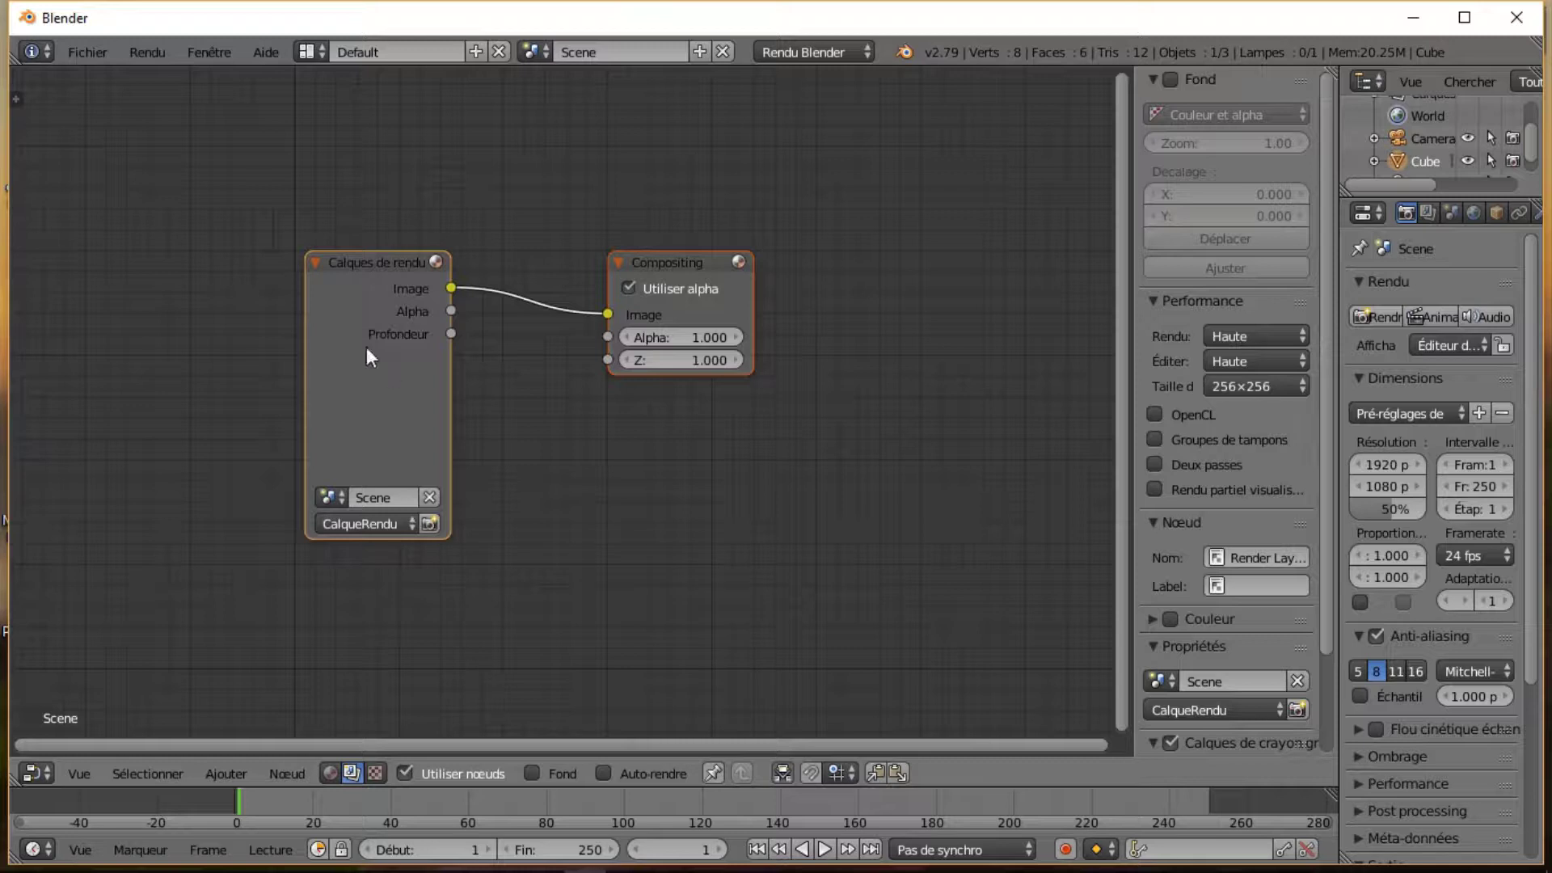
click(374, 405)
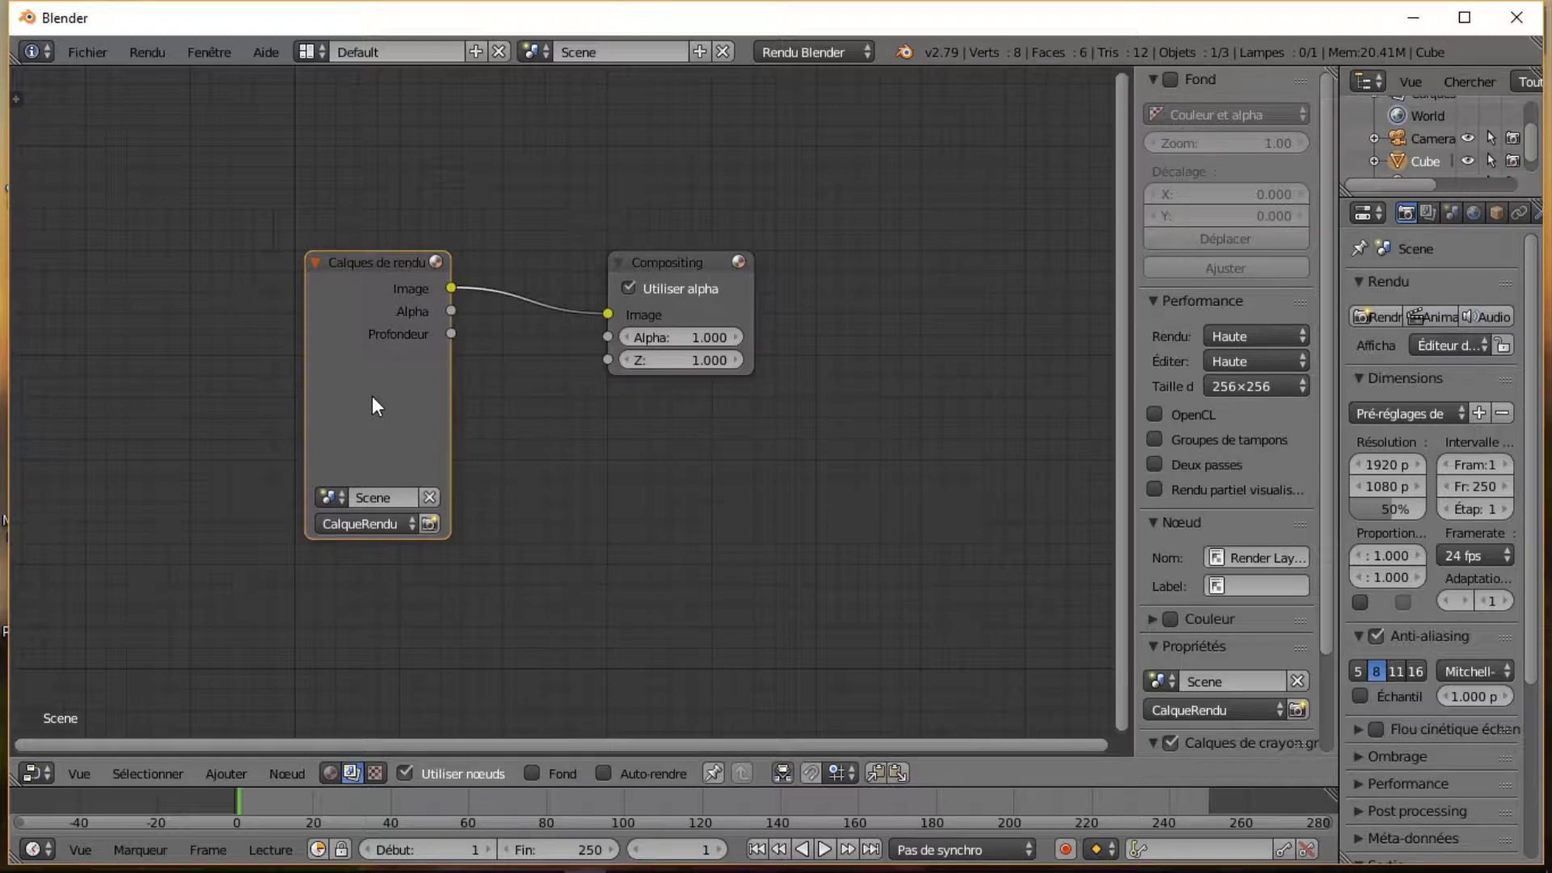
key(Delete)
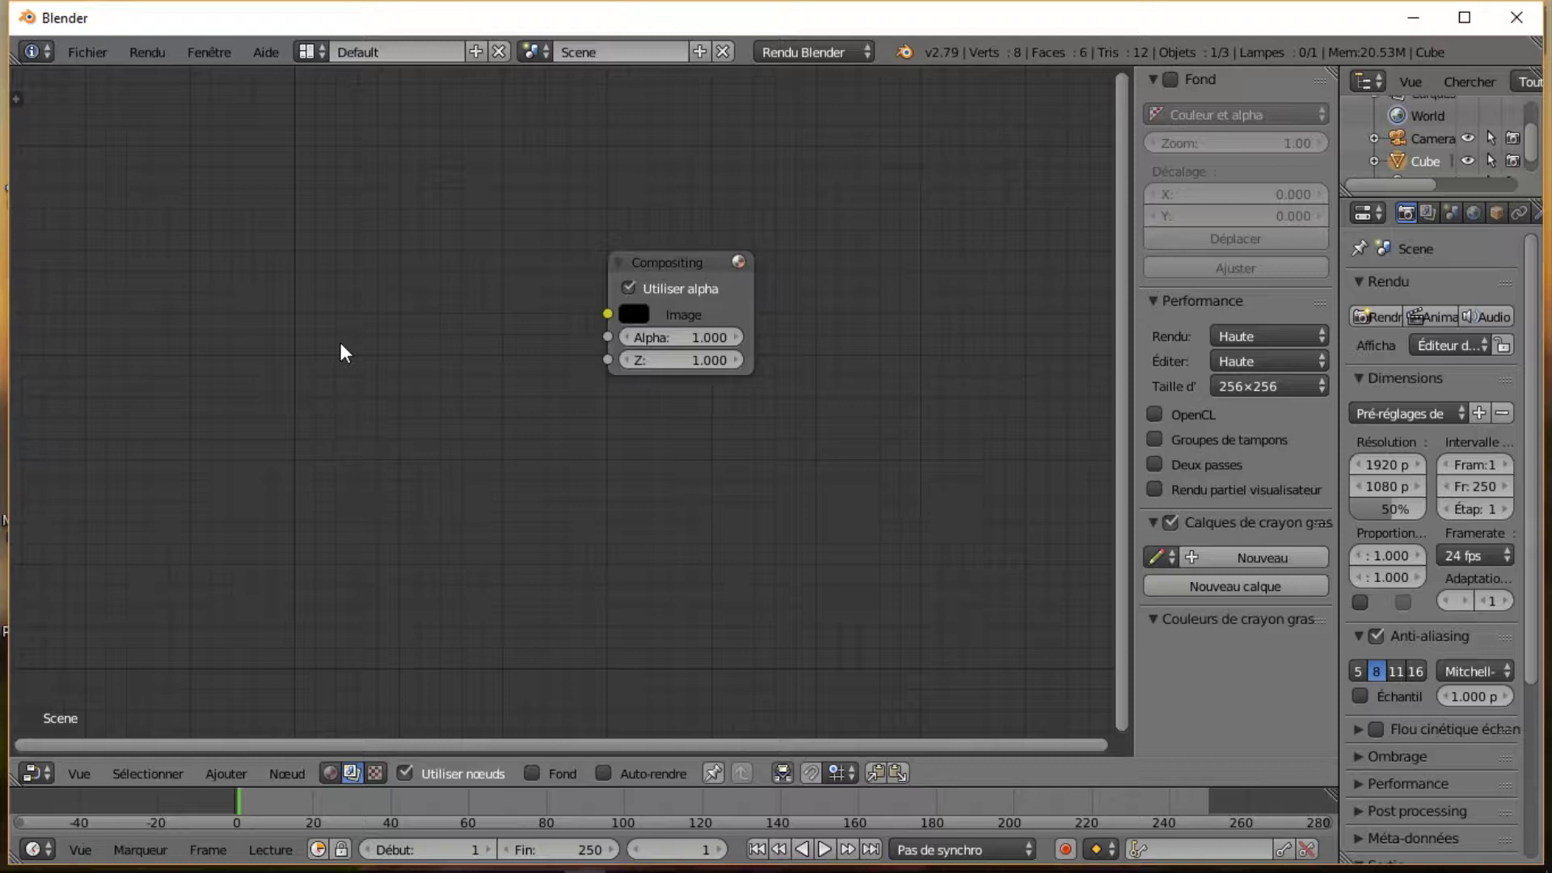
Add a Clip vidéo input node and place it to the left of the Compositing node.
key(shift+a)
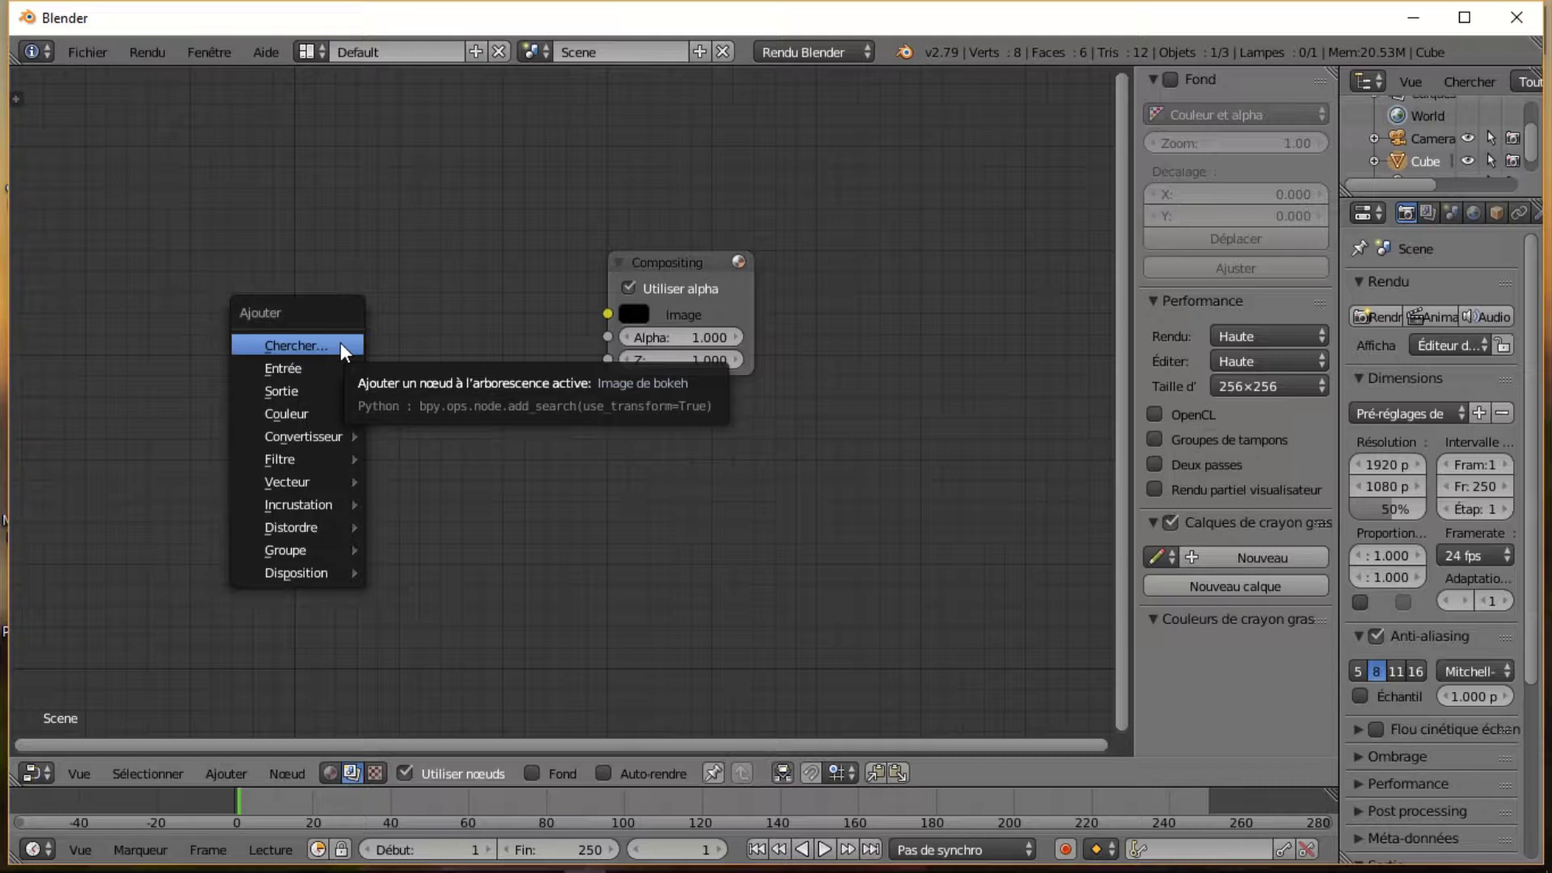
mouse_move(322, 364)
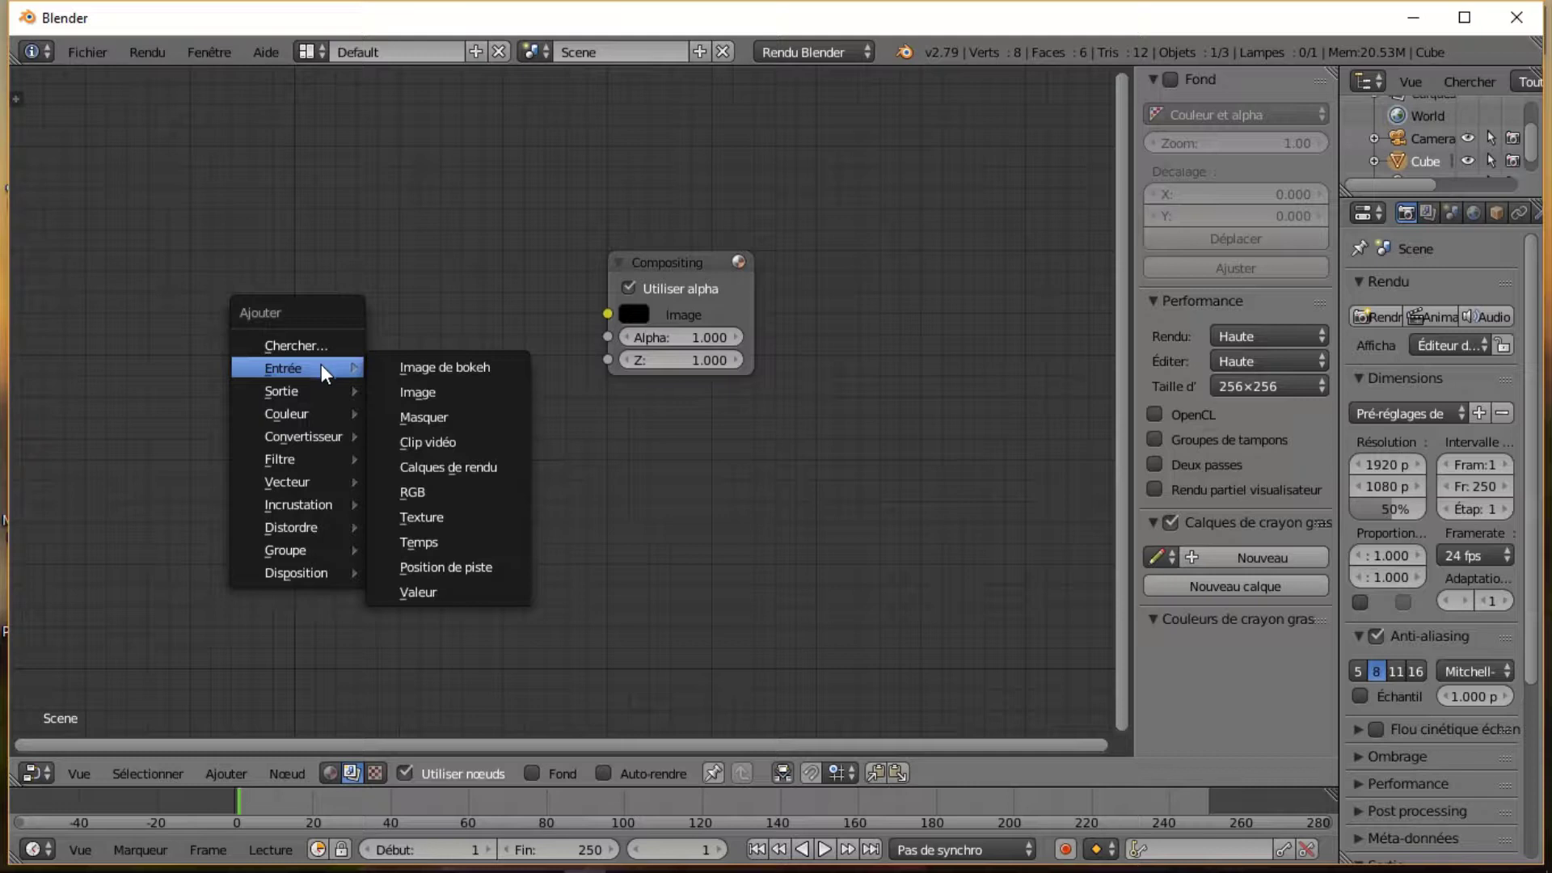
click(428, 442)
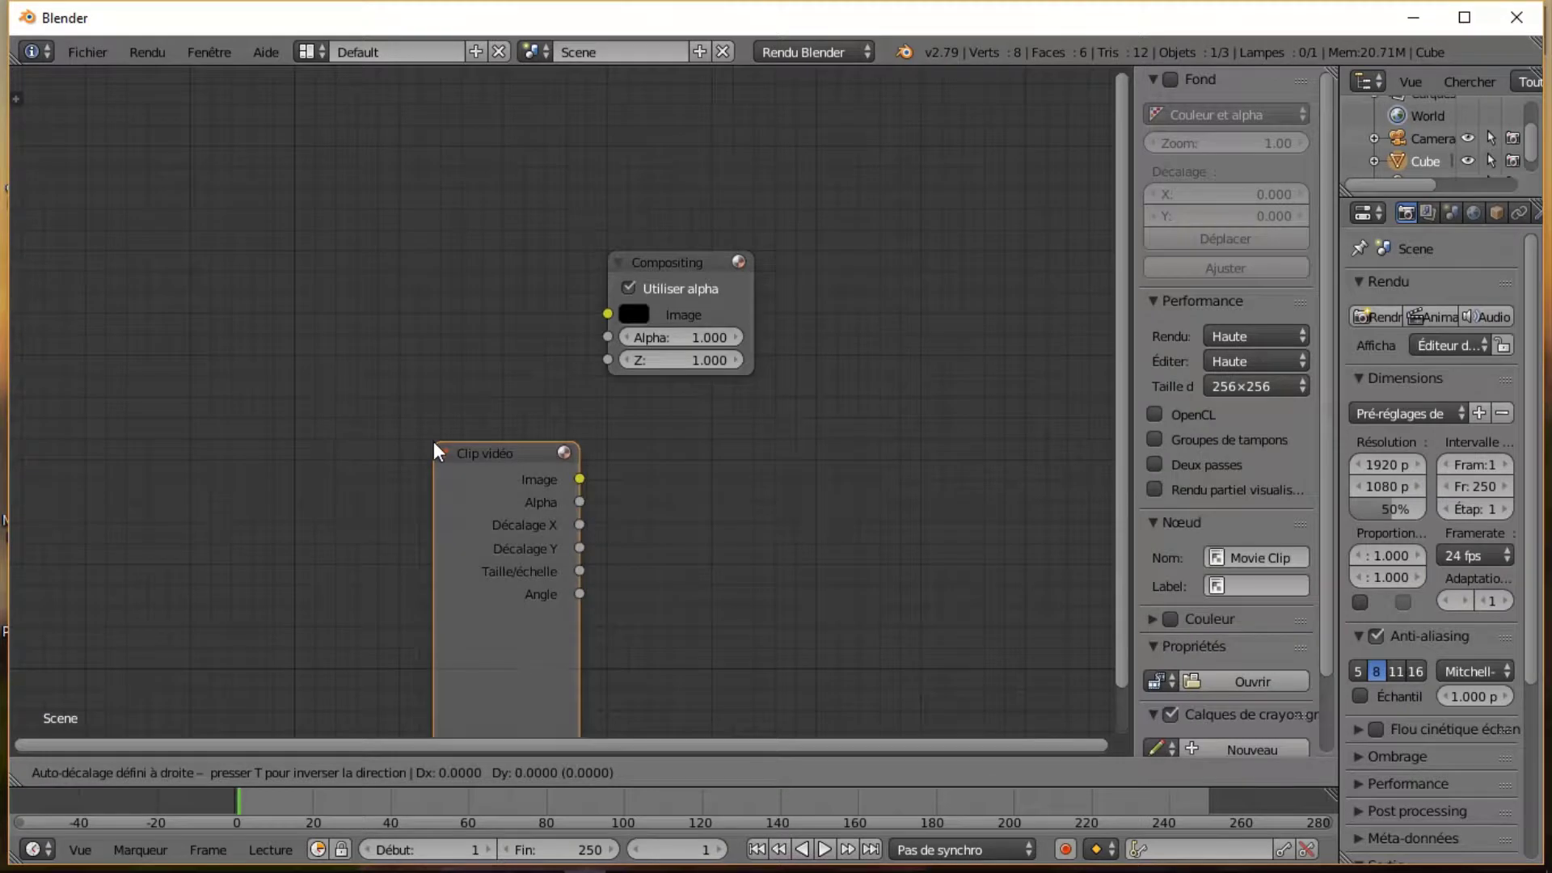
click(251, 163)
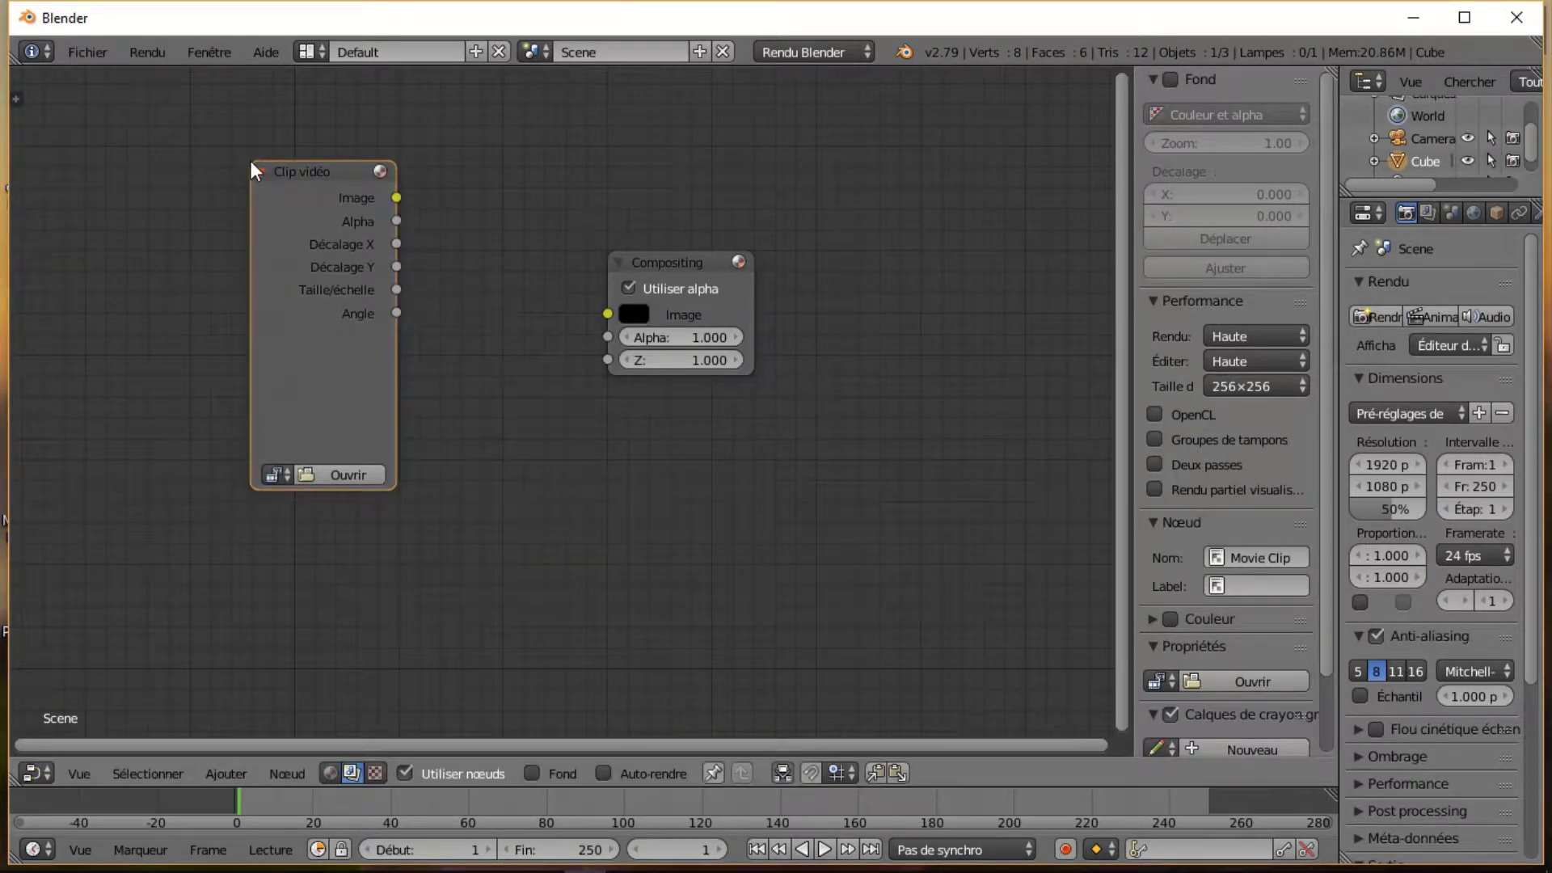
Load VideoFondVert.mp4 into the Clip vidéo node and move the node farther from the Compositing node.
click(341, 475)
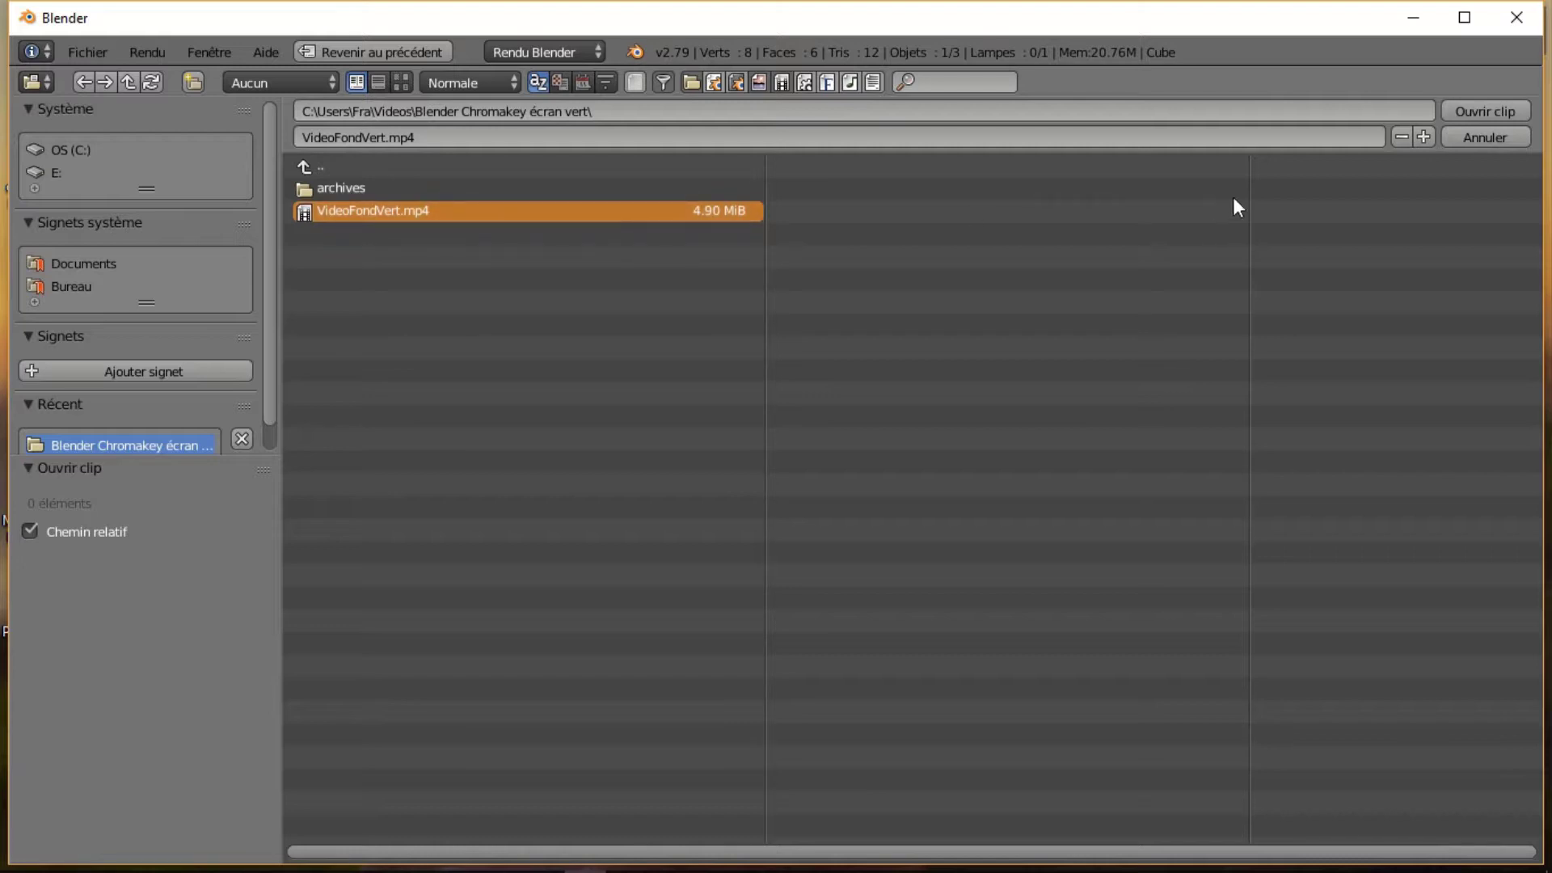
click(1500, 113)
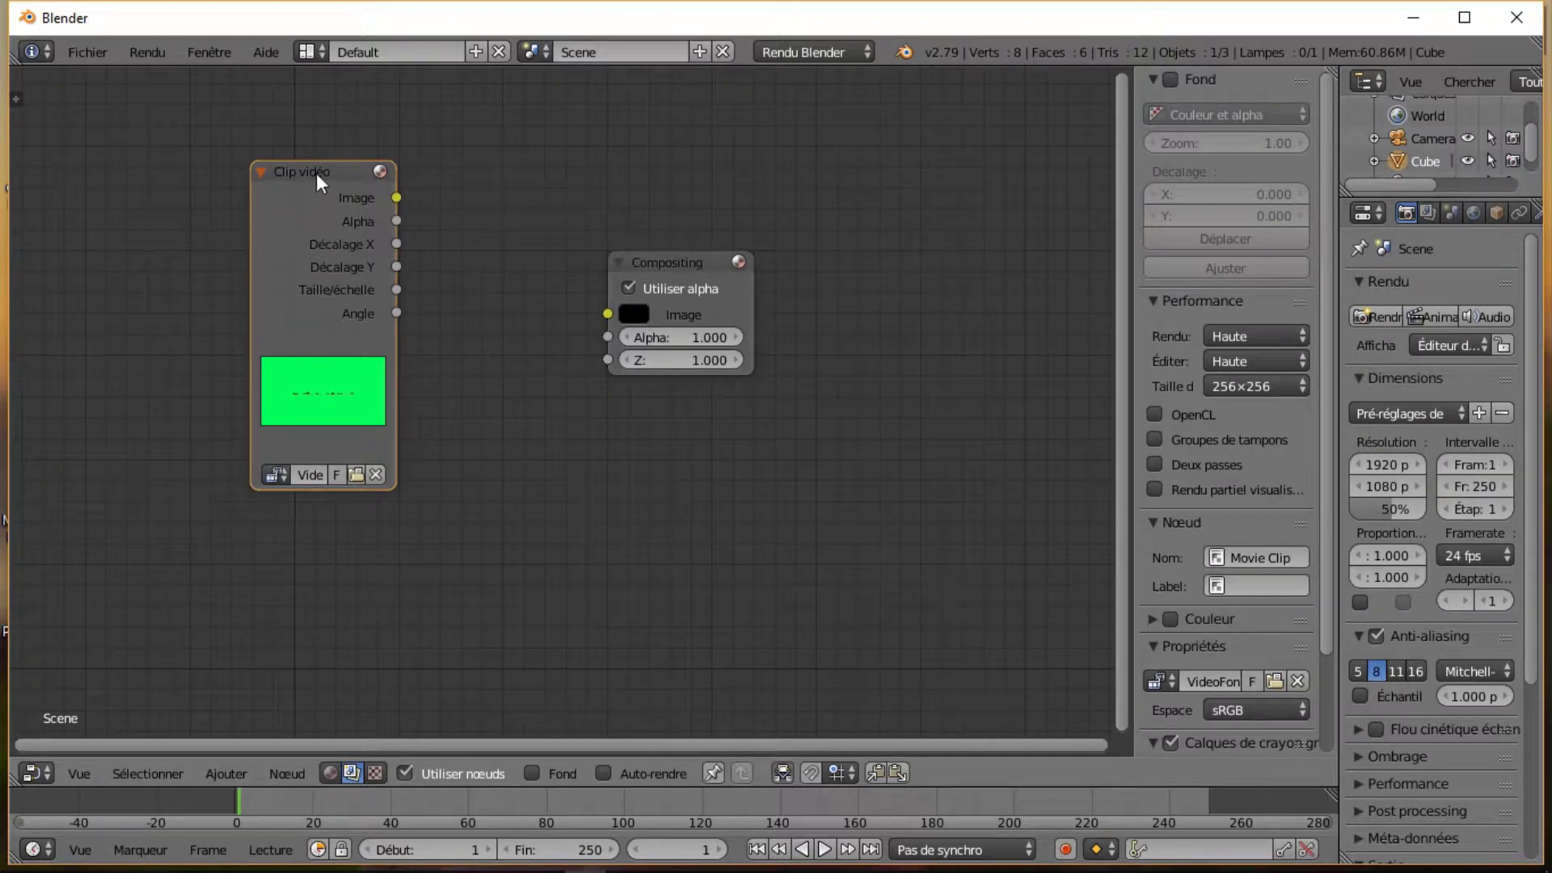
drag(309, 173, 190, 173)
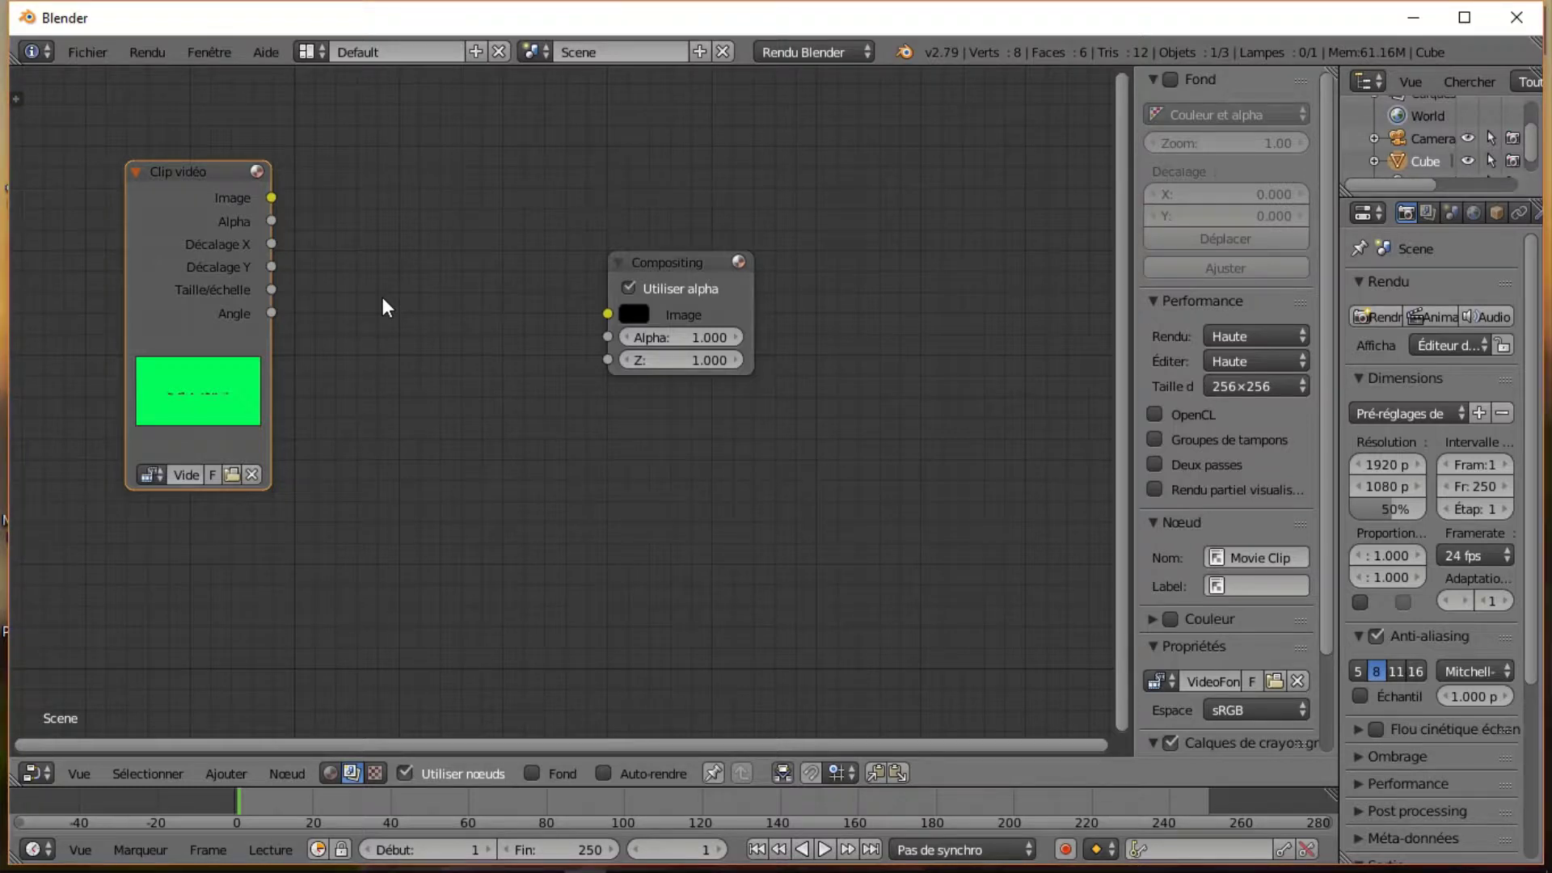
Add a Taille/échelle node between the Clip vidéo and Compositing nodes and set its space to Taille du rendu.
key(shift+a)
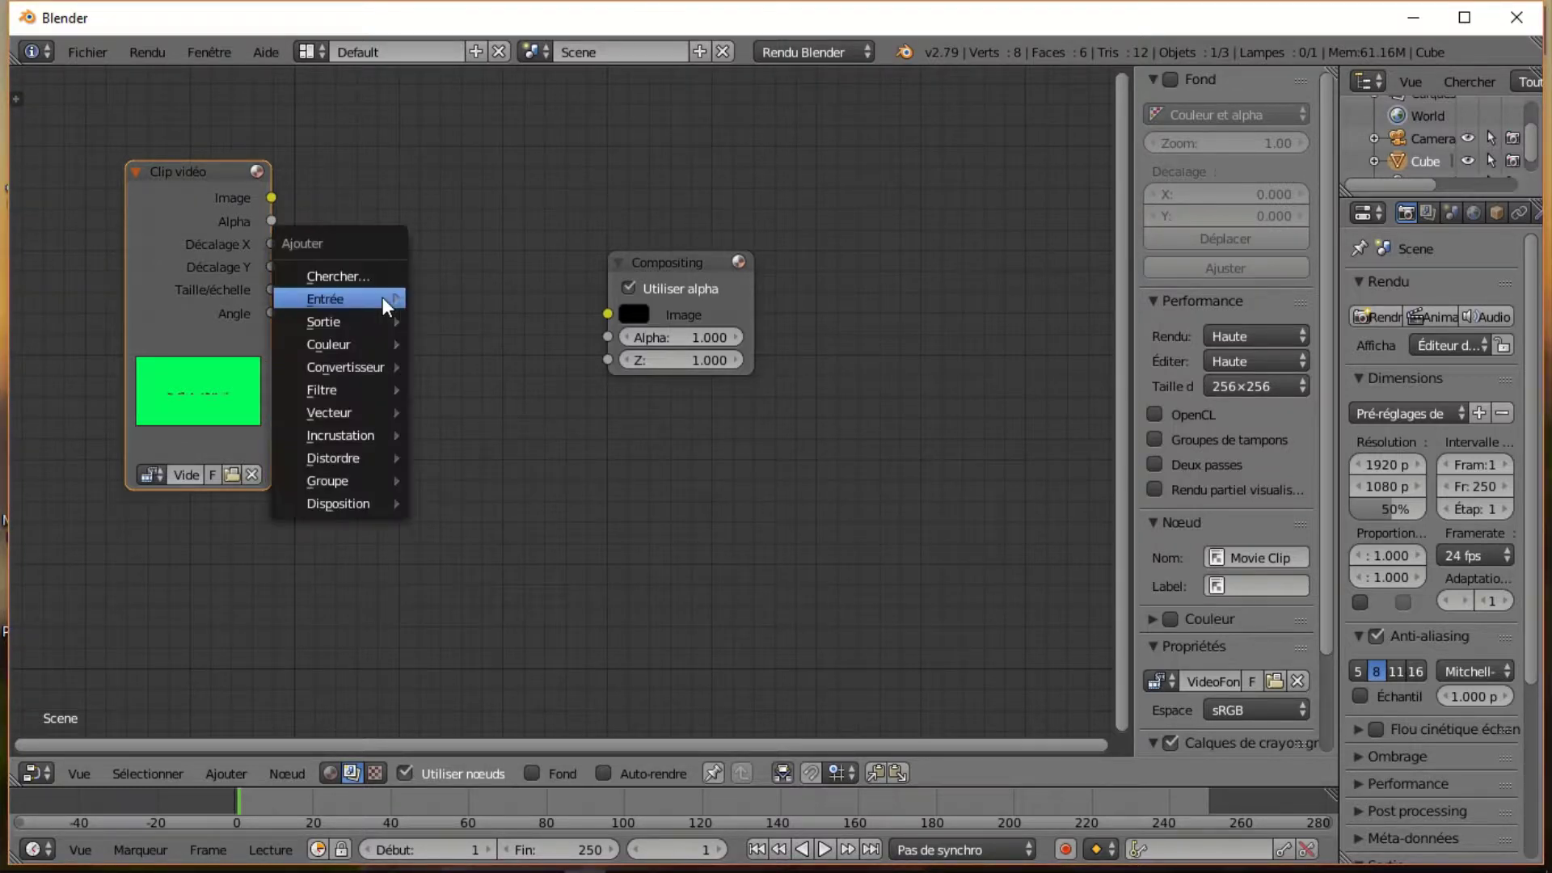
mouse_move(383, 298)
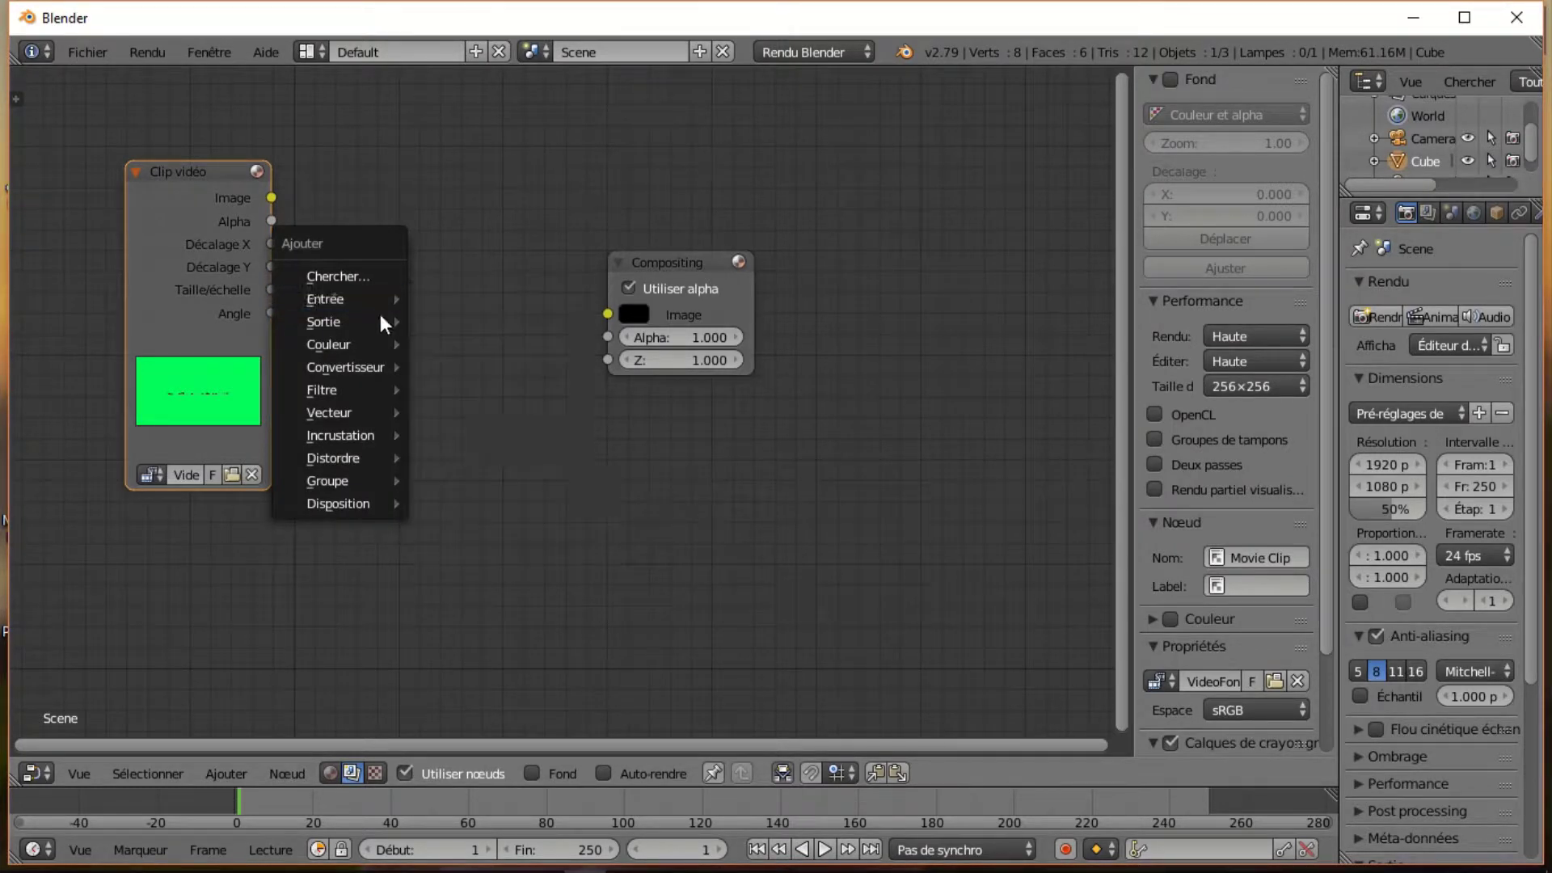
mouse_move(376, 461)
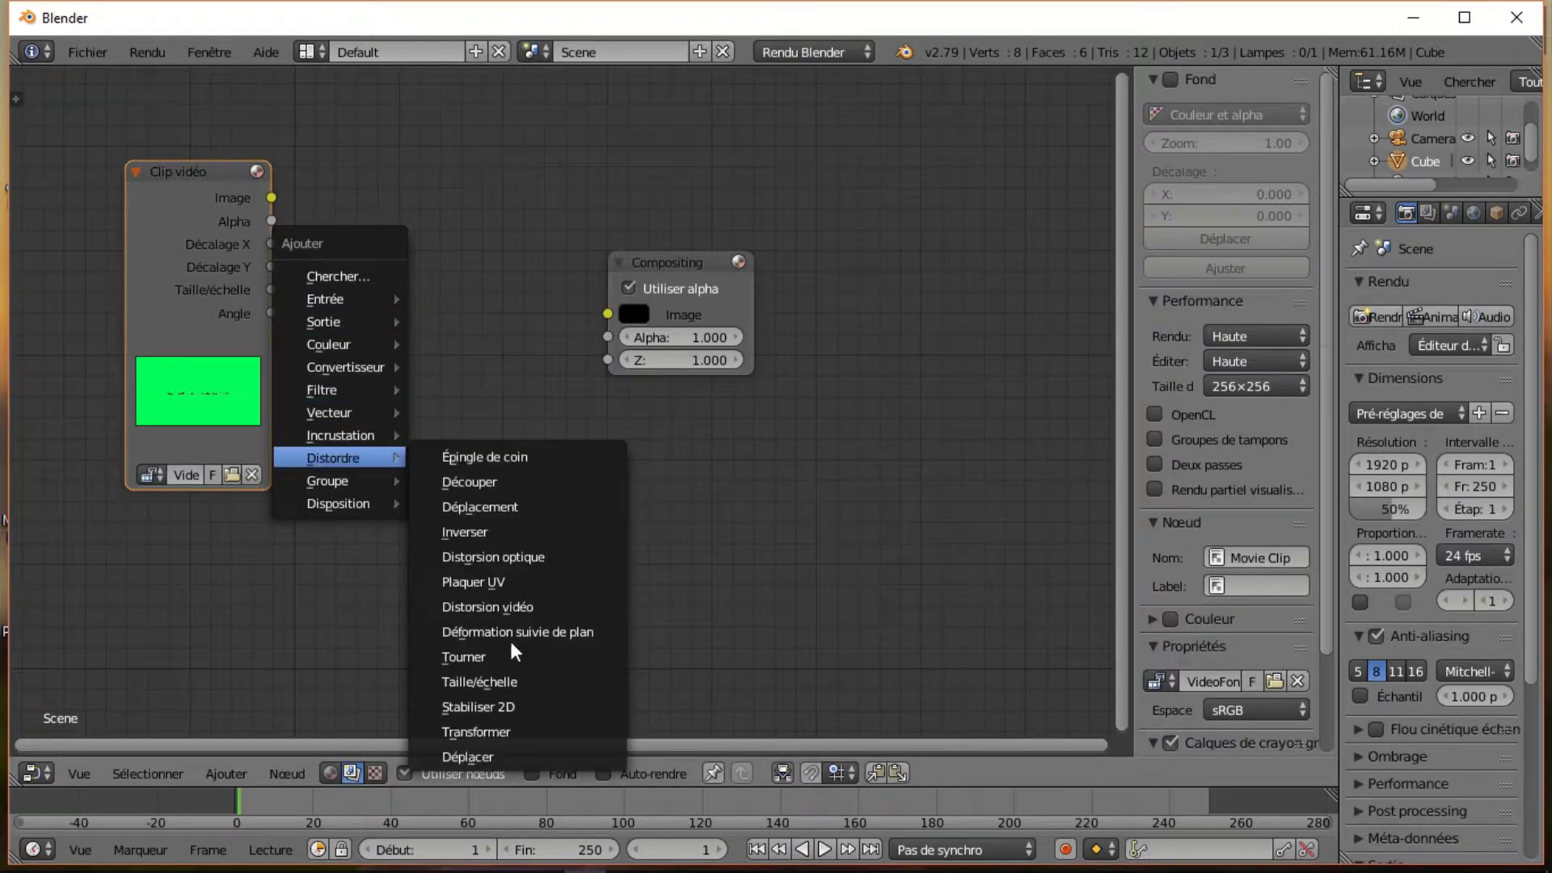
click(511, 681)
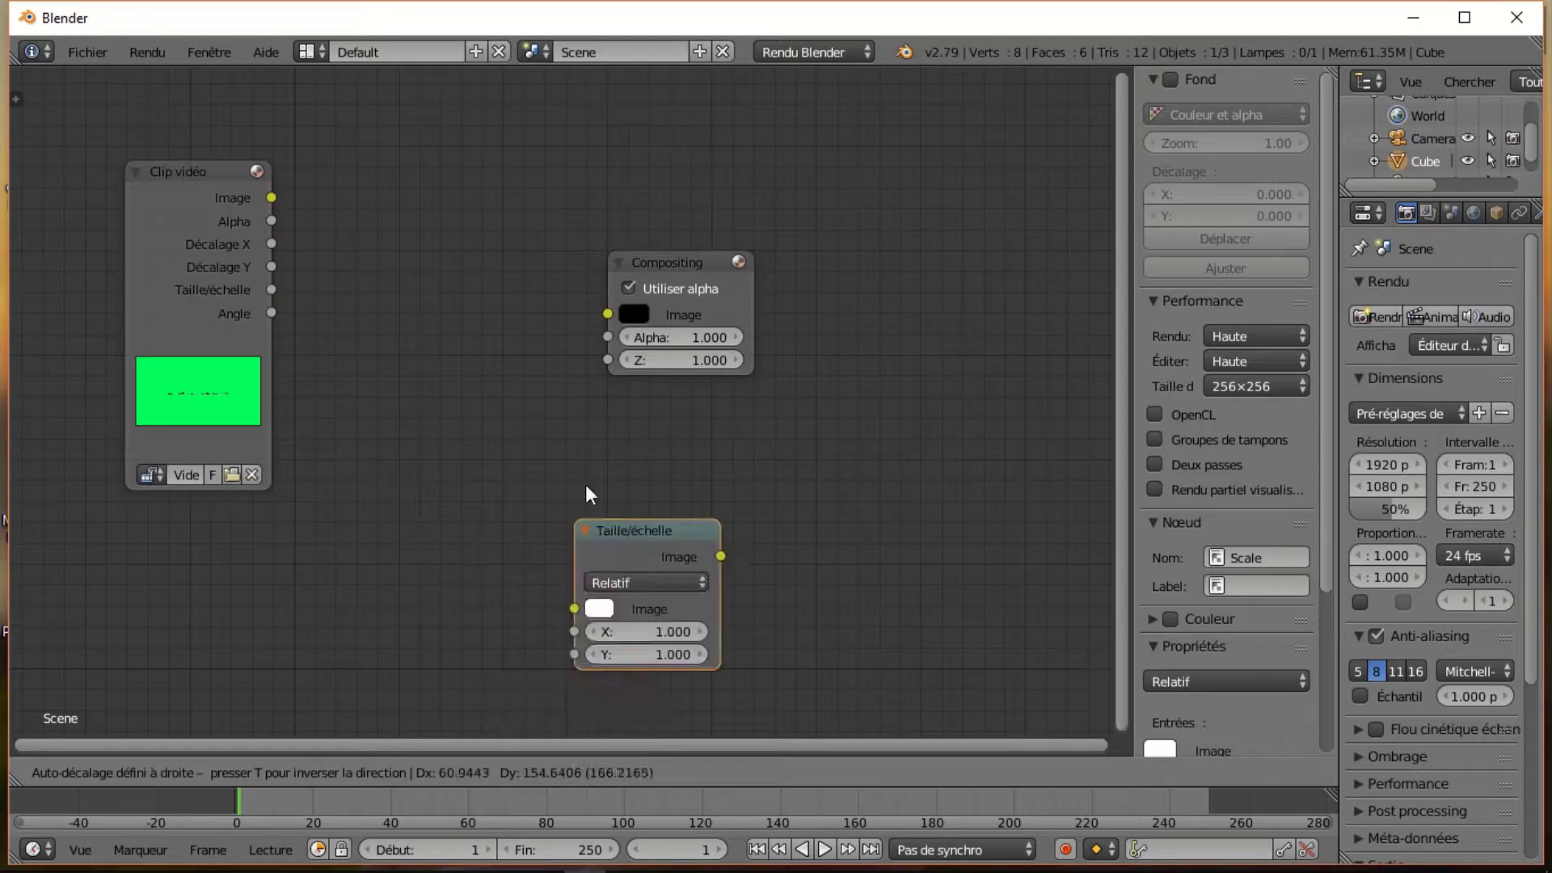
click(391, 321)
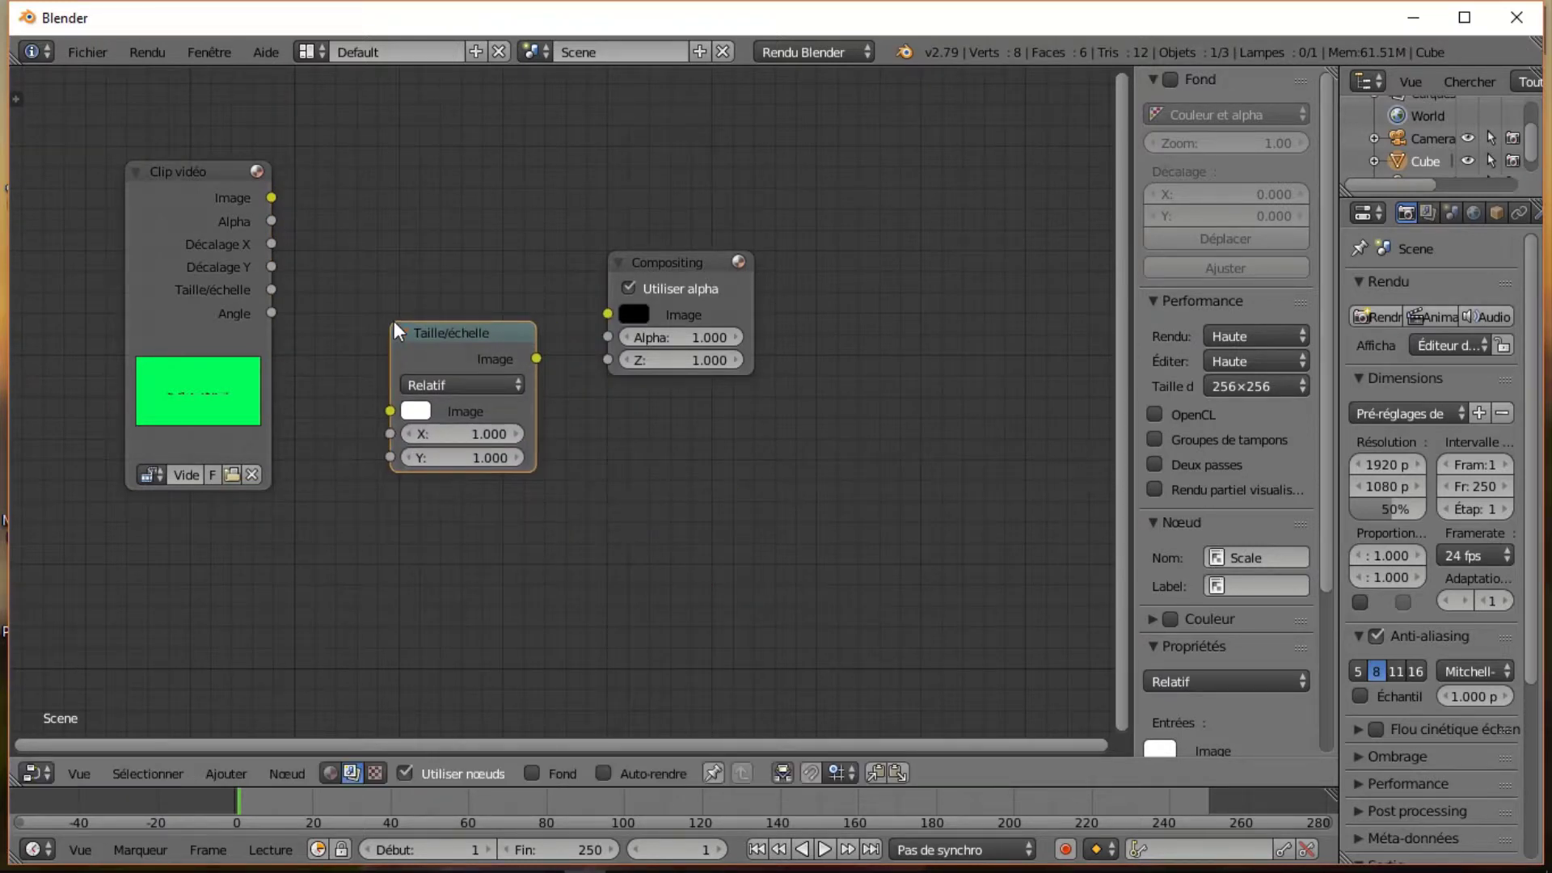
click(480, 385)
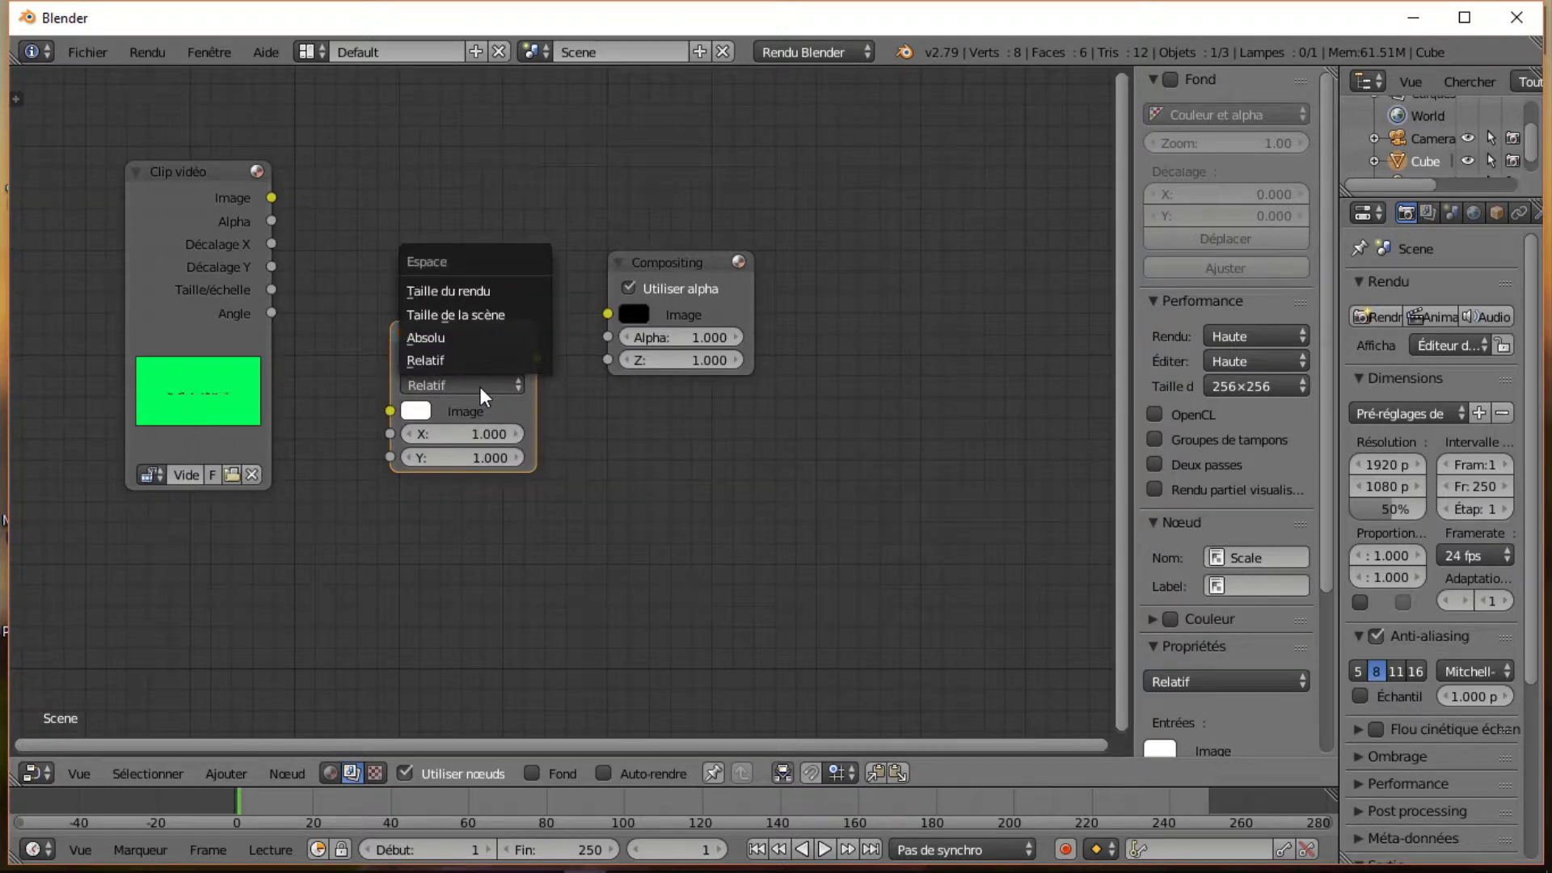
click(492, 290)
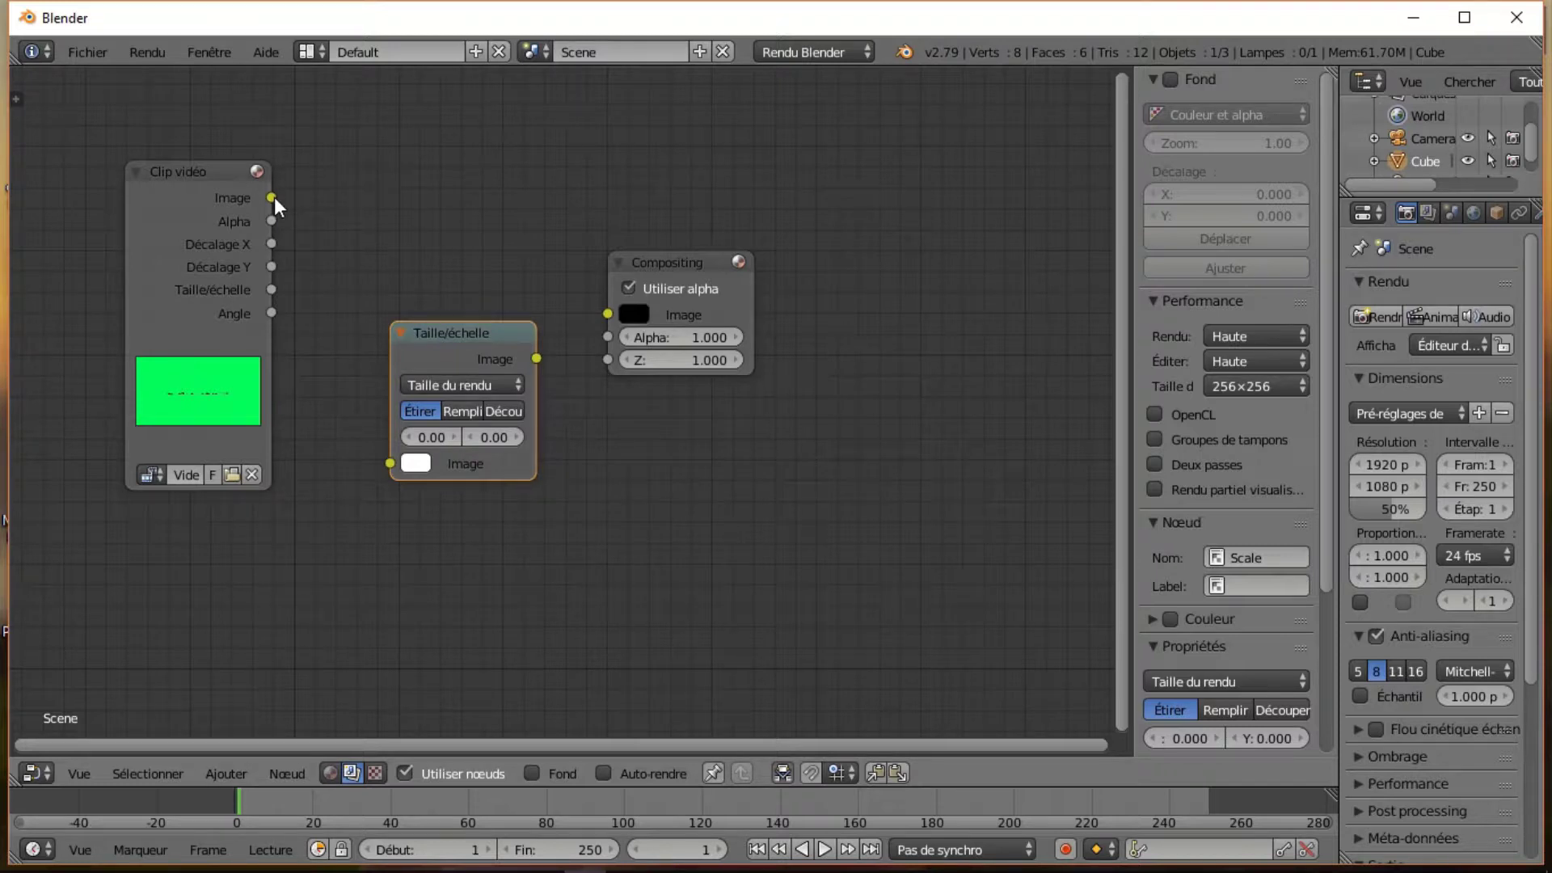
Connect the Clip vidéo node's Image output to the Taille/échelle node's Image input and move the scale node closer to the clip.
drag(272, 197, 383, 461)
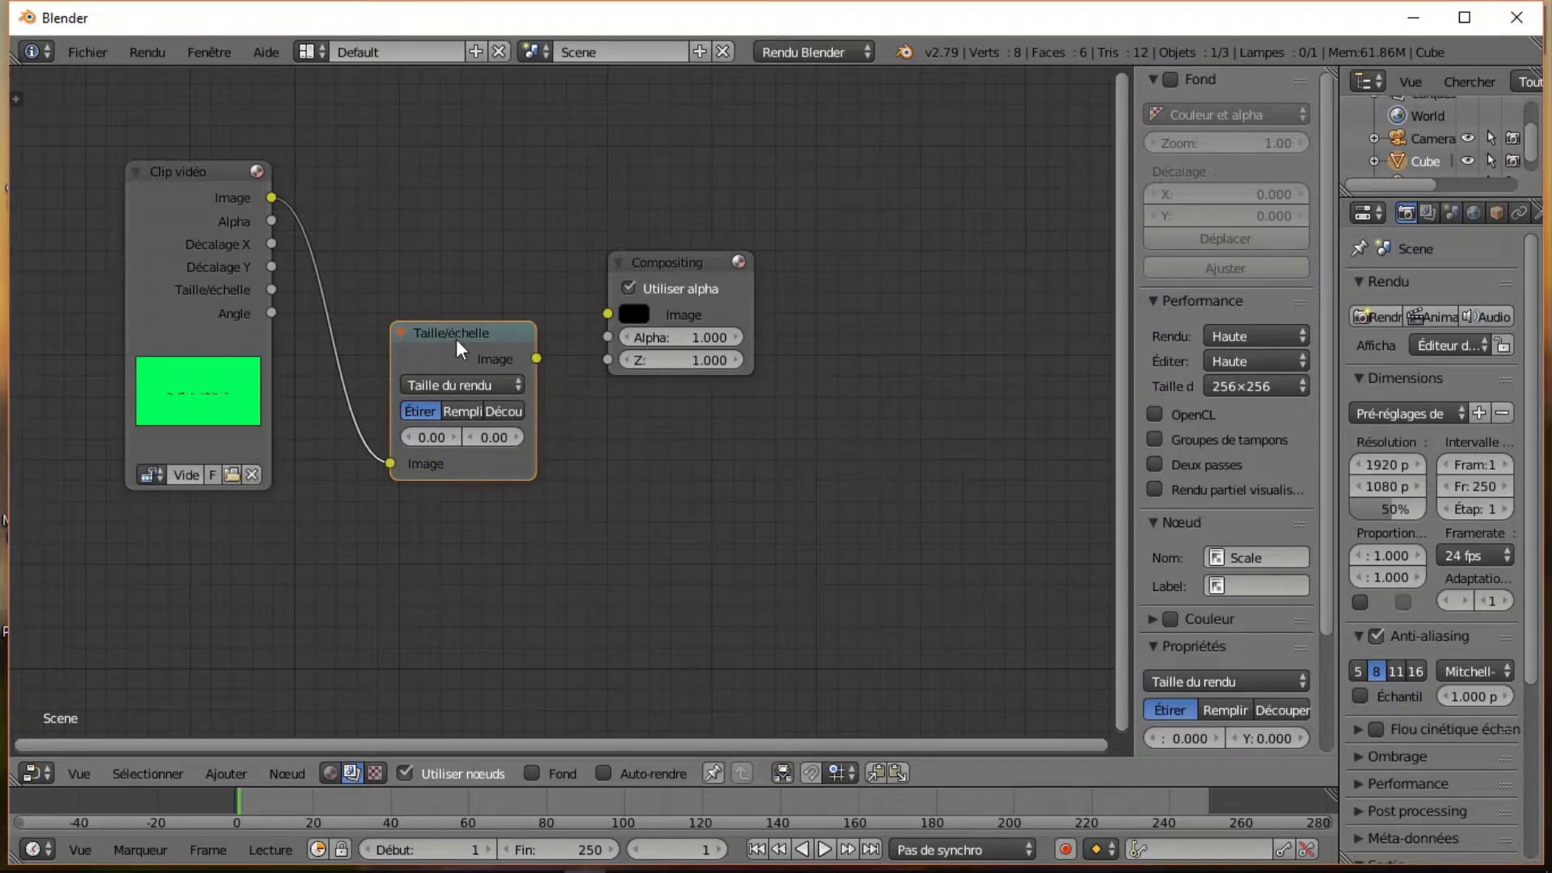
drag(460, 335, 422, 315)
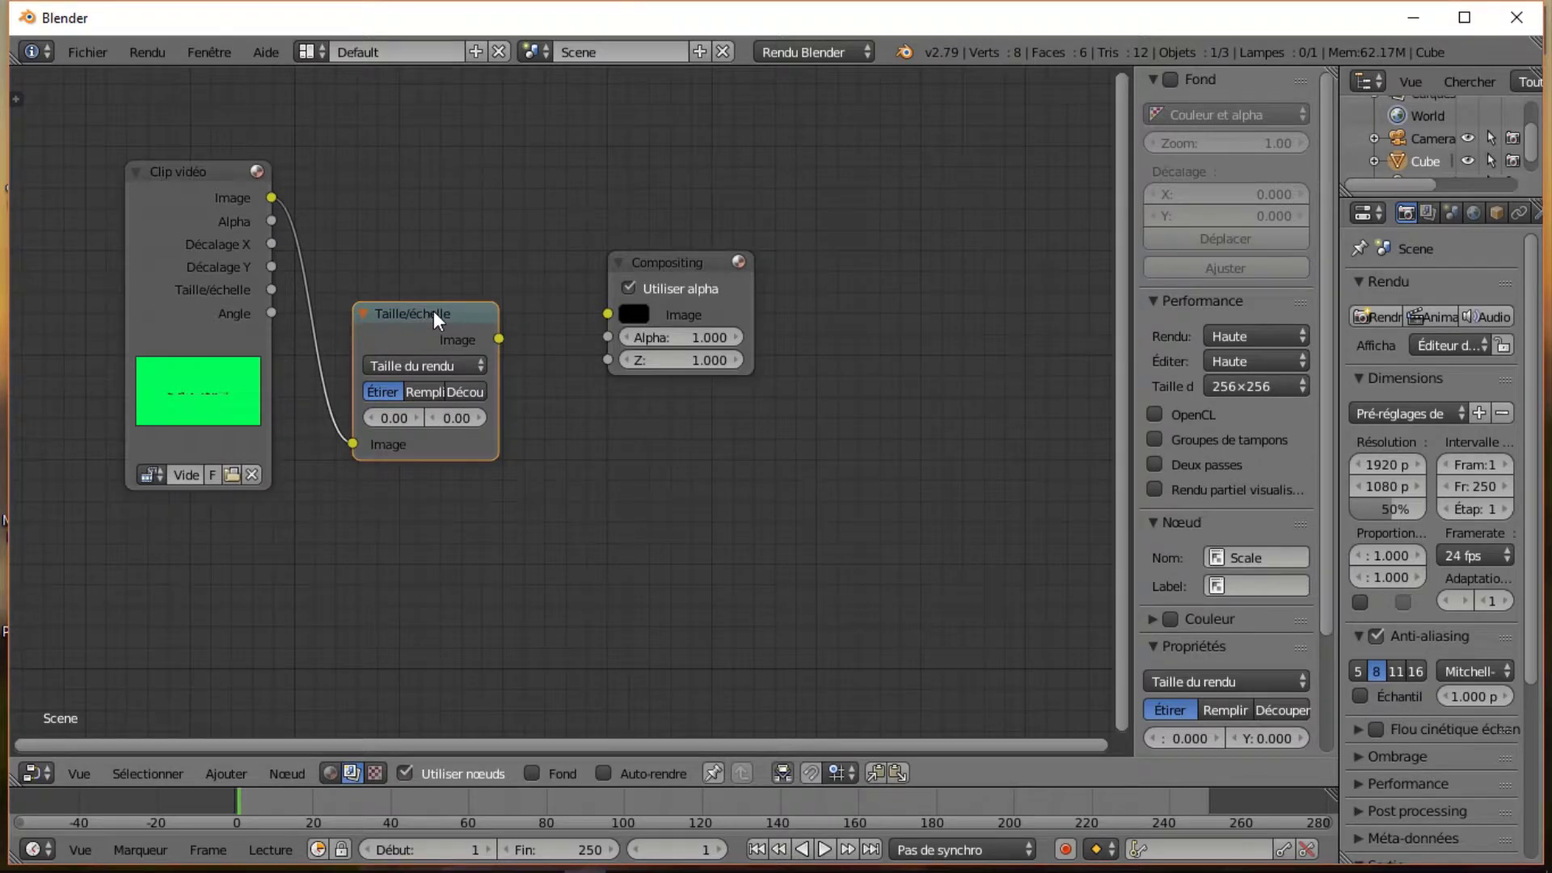
click(396, 579)
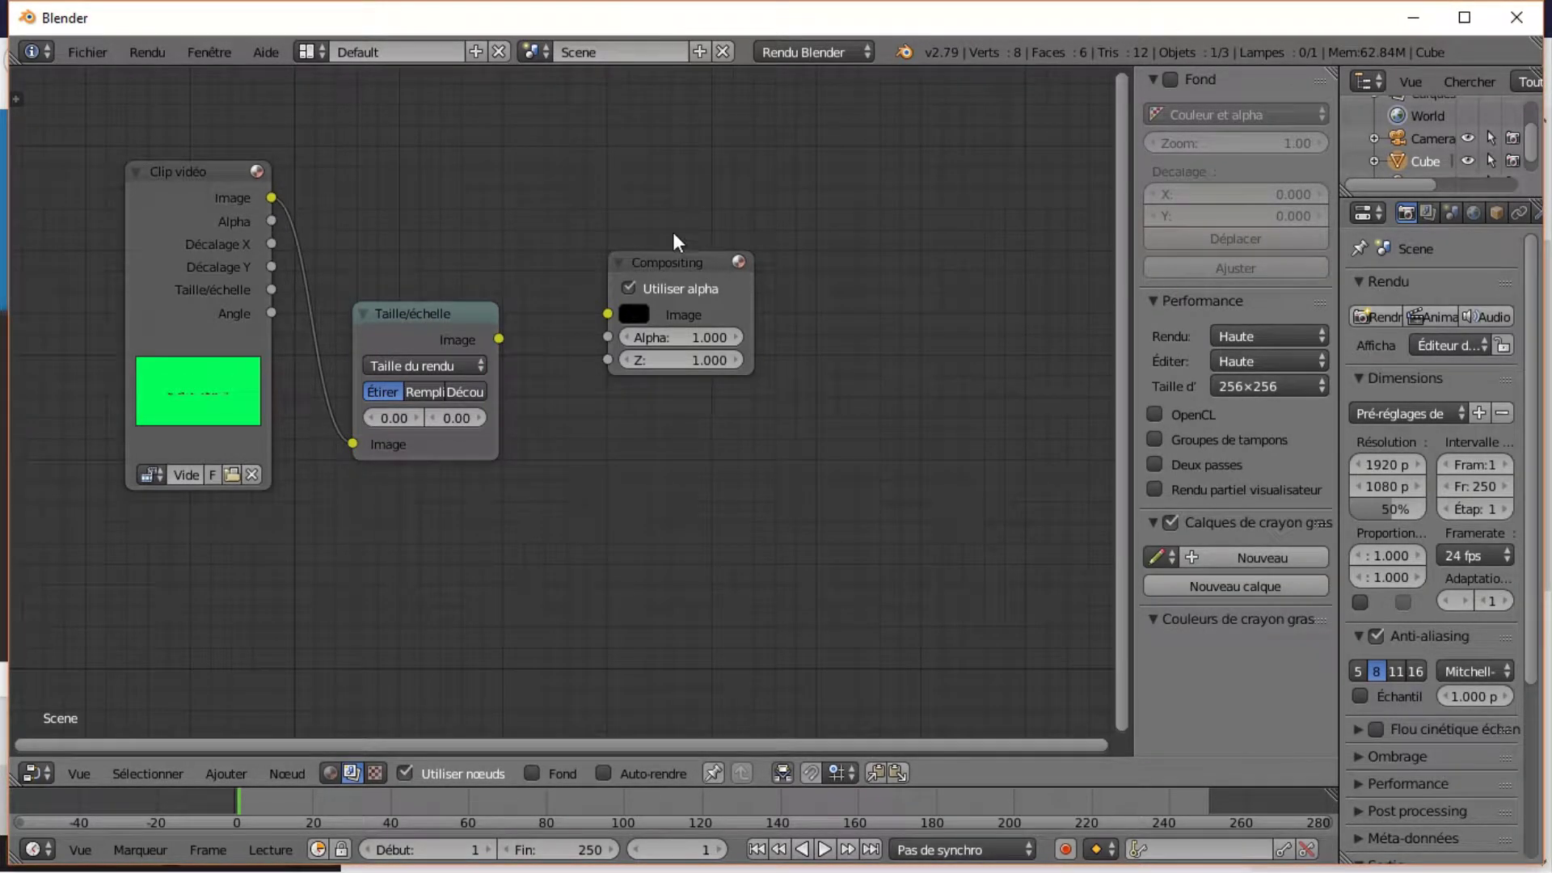
Make room before the Compositing node for an Incrustation chroma node and feed its Image input from the Taille/échelle node's Image output.
drag(671, 264, 924, 245)
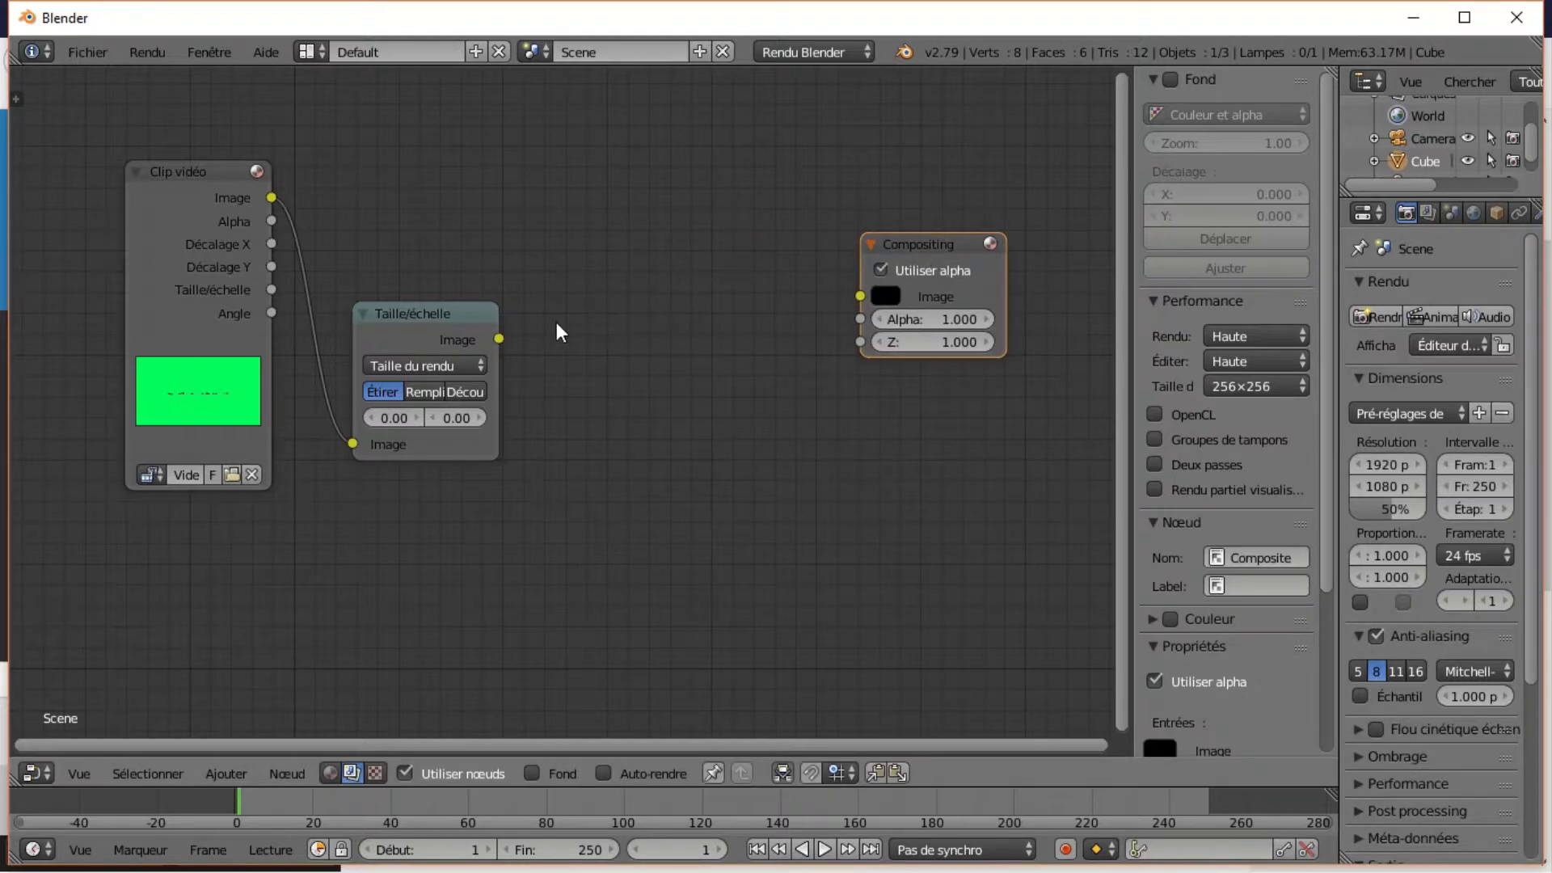
key(shift+a)
mouse_move(558, 327)
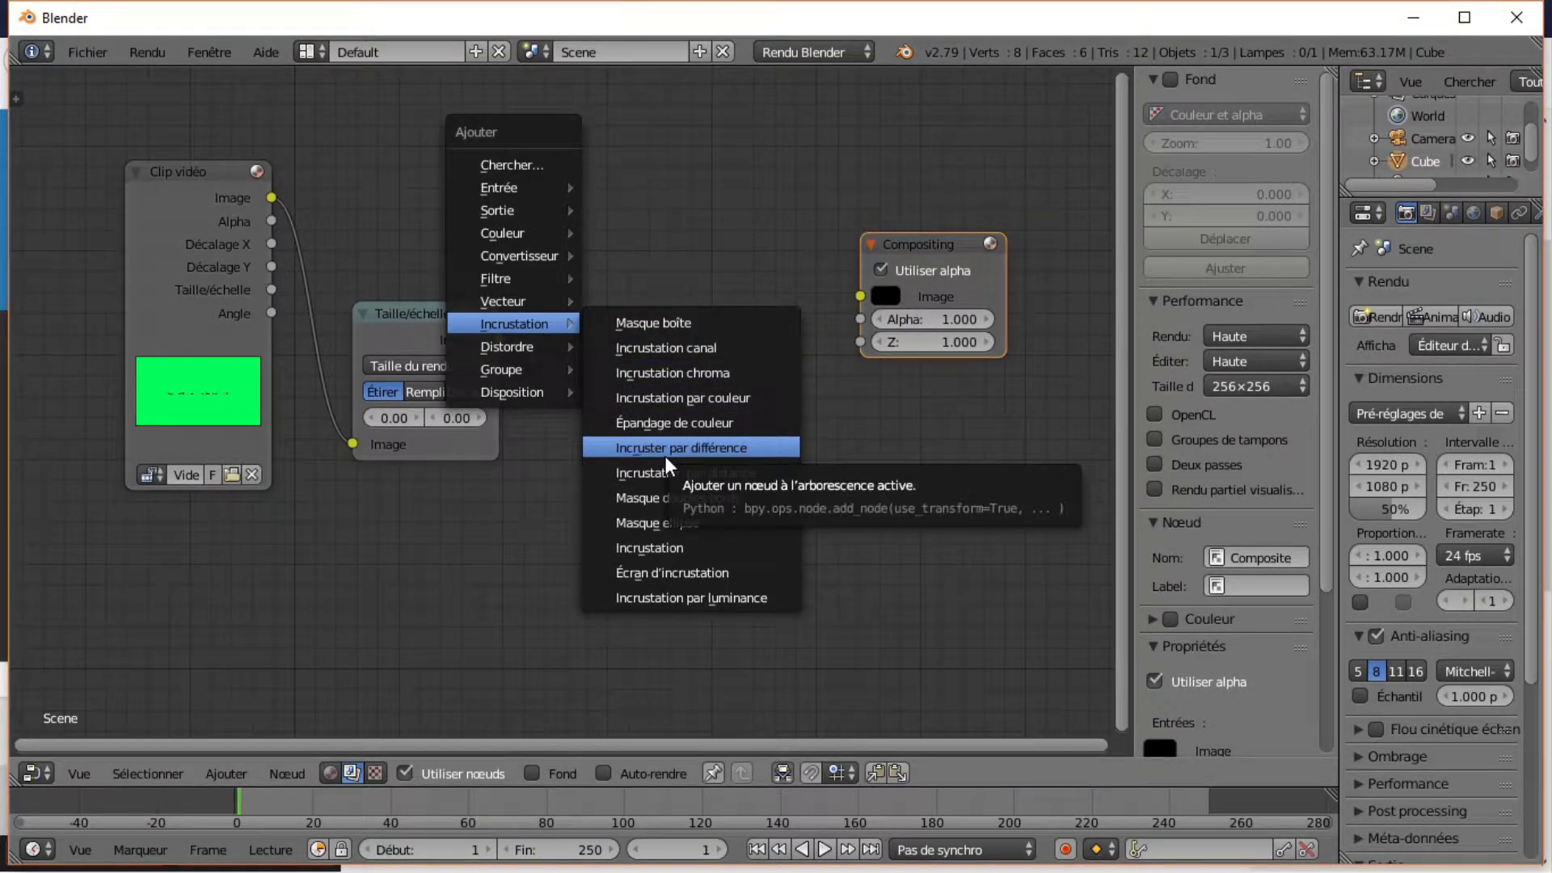
click(684, 373)
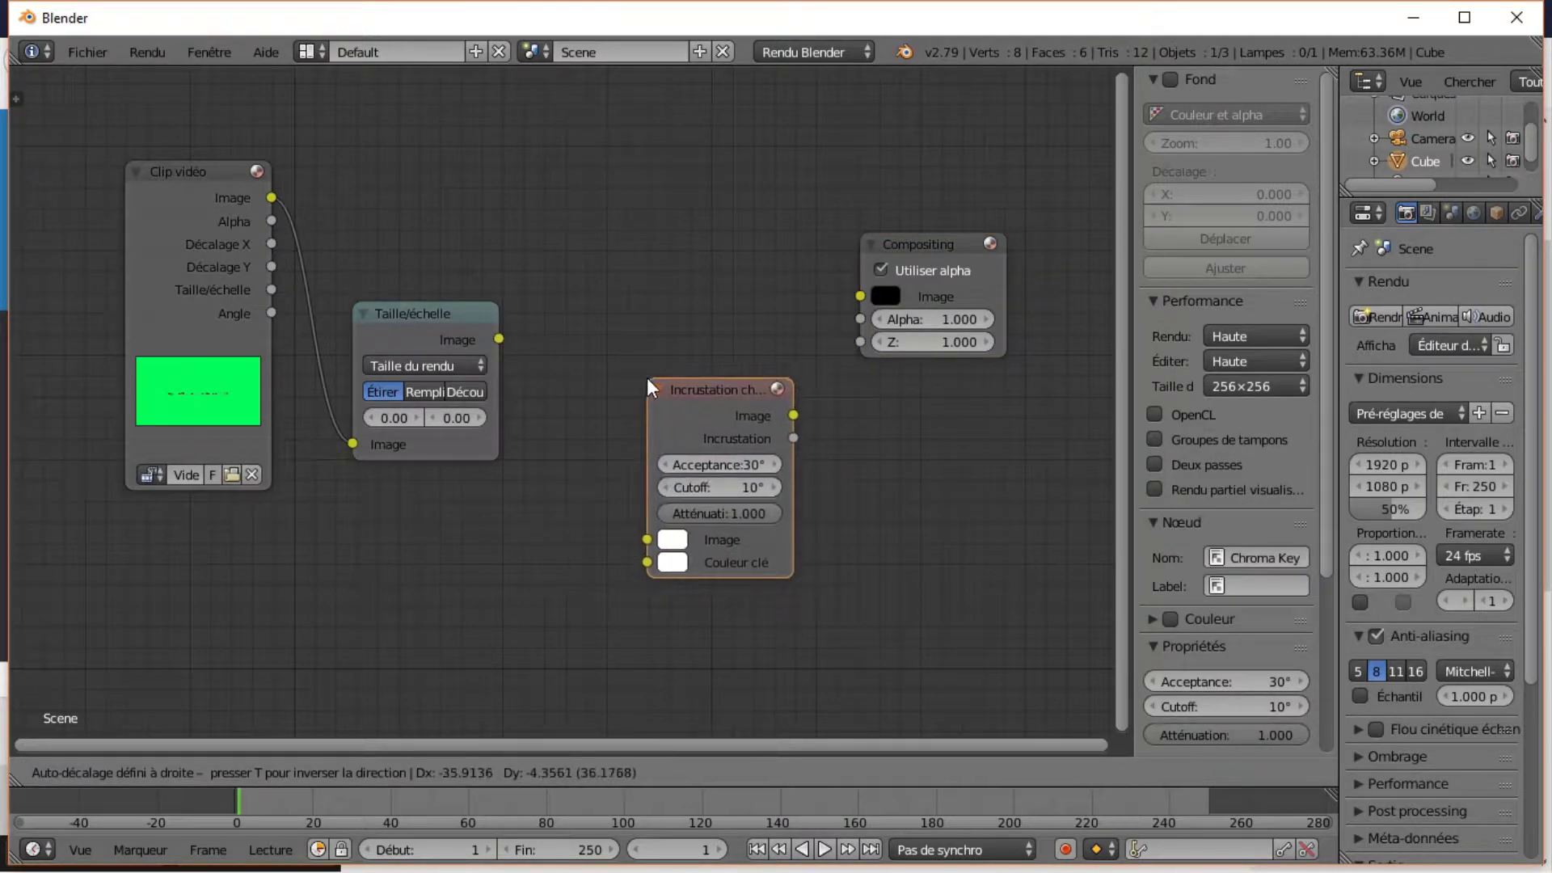
click(648, 380)
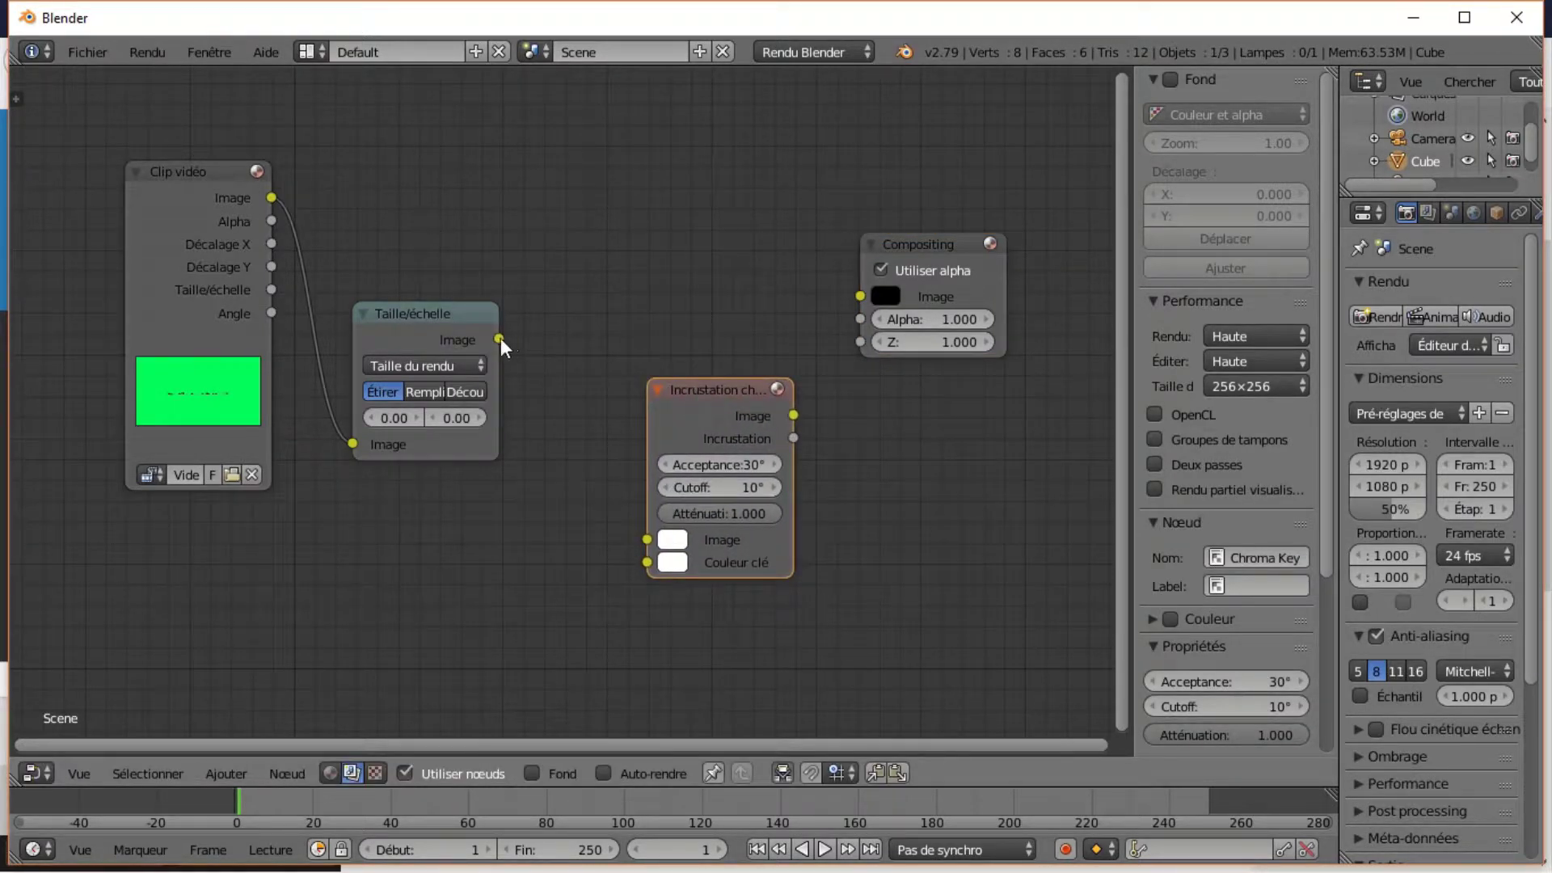
drag(498, 338, 638, 535)
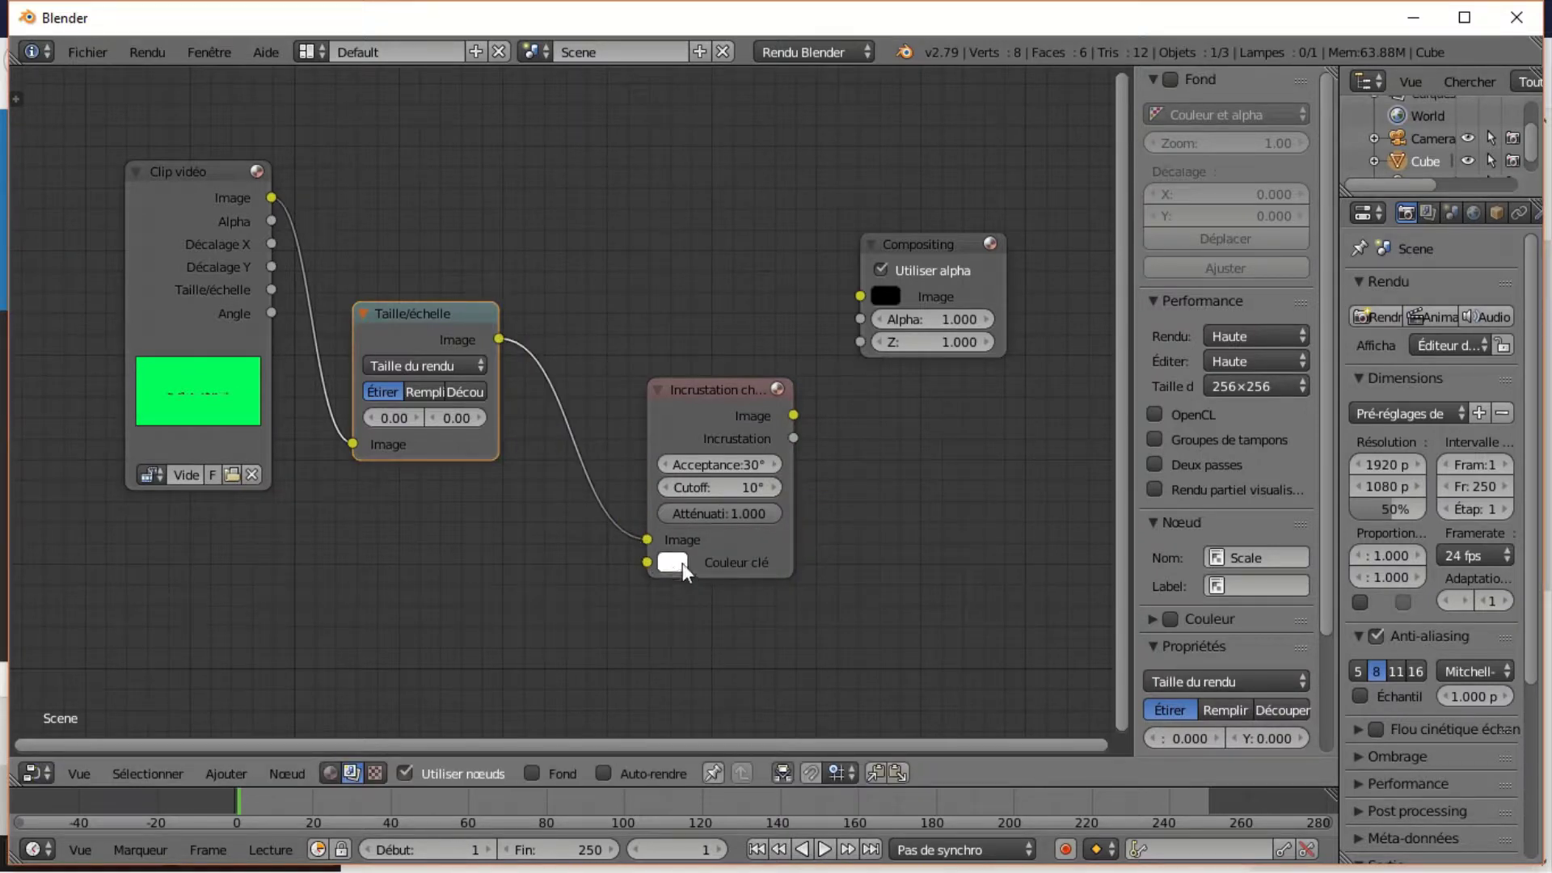
Set the Incrustation chroma node's key colour by sampling the green background in the Clip vidéo node's preview.
click(671, 562)
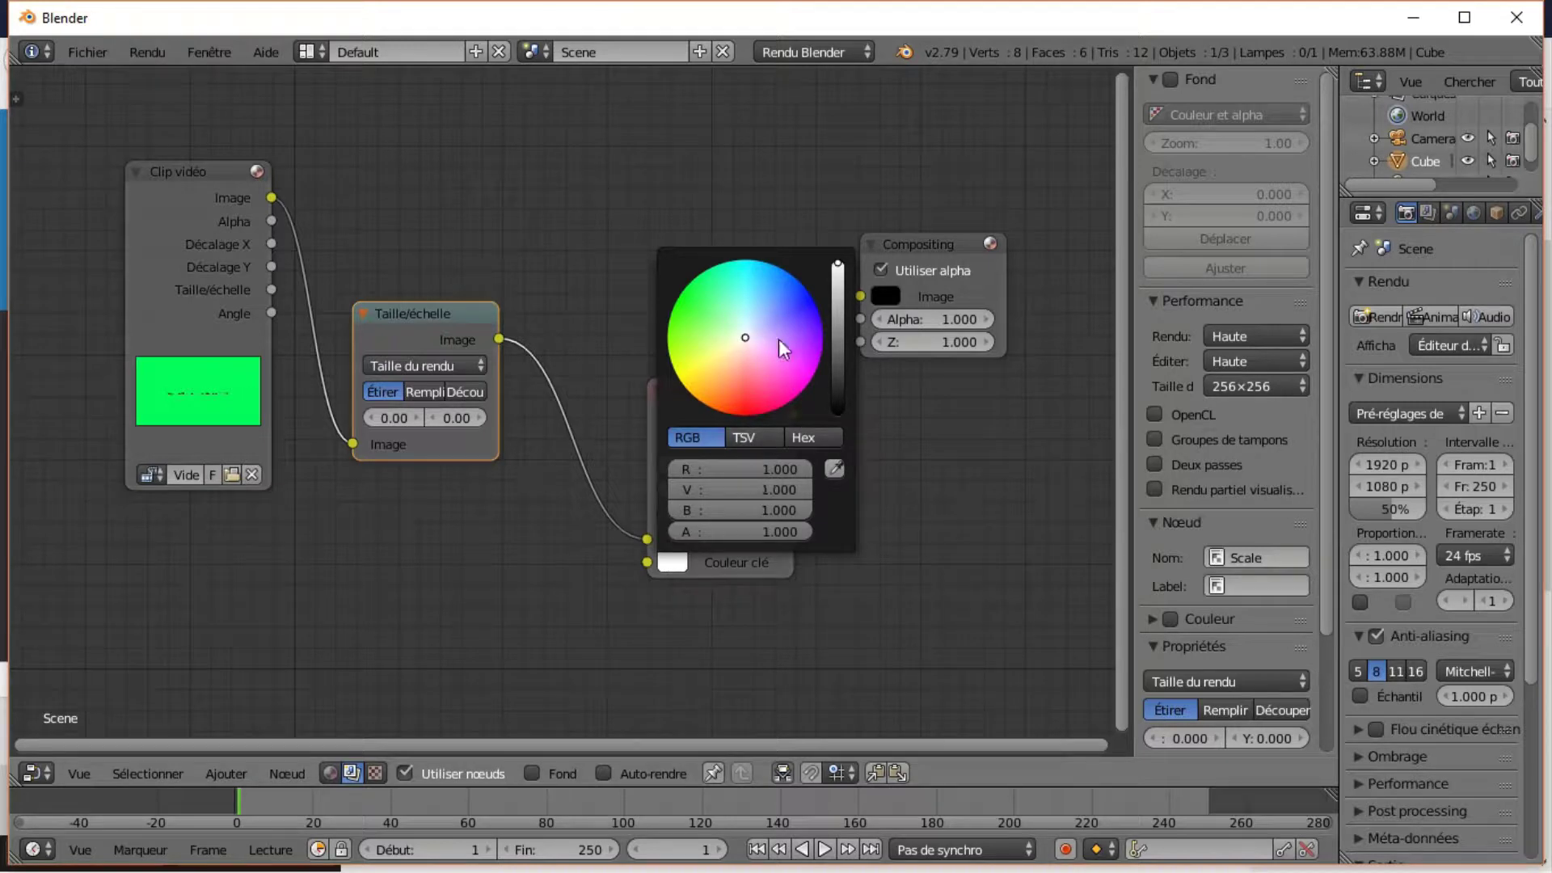
click(836, 470)
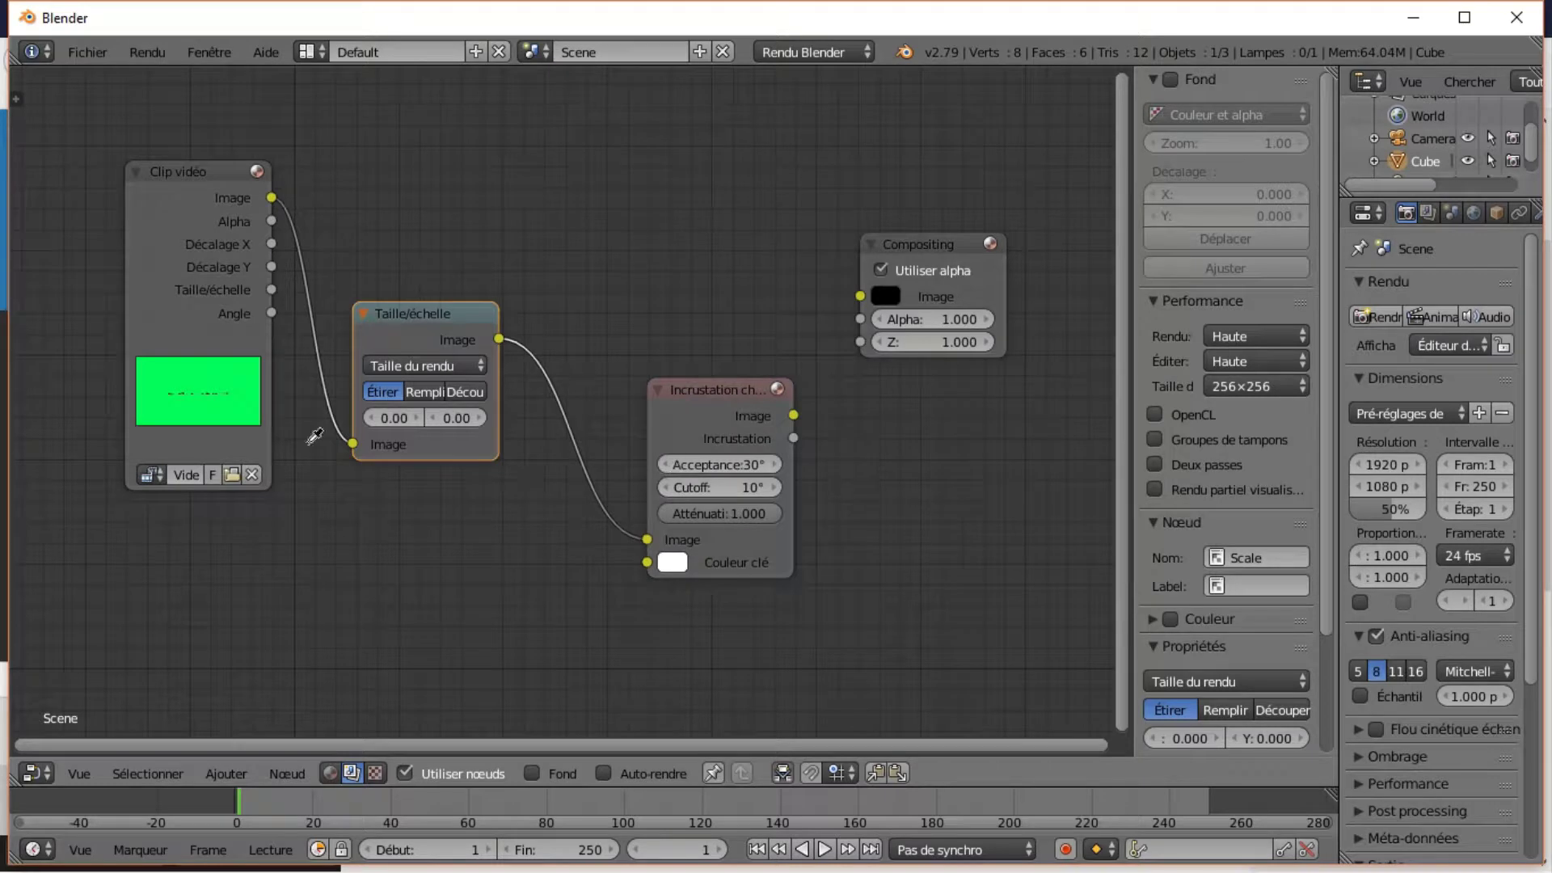
click(253, 397)
Move the Clip vidéo node away from the scale node, attach a Visualisateur node to its Image output, and enable the Fond backdrop.
drag(246, 406, 189, 389)
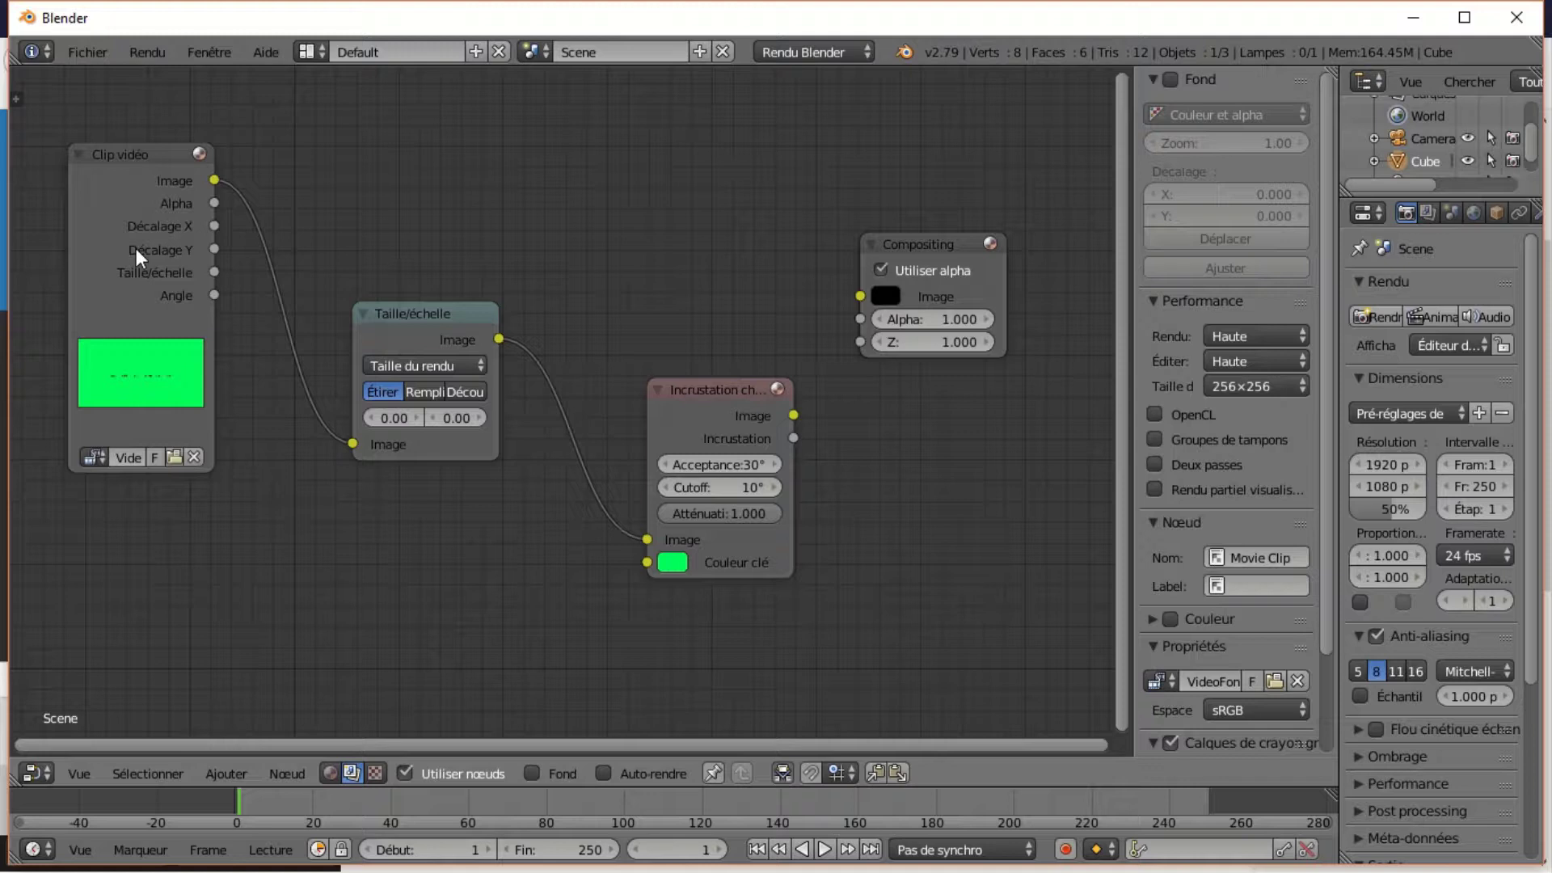
ctrl+shift+click(134, 207)
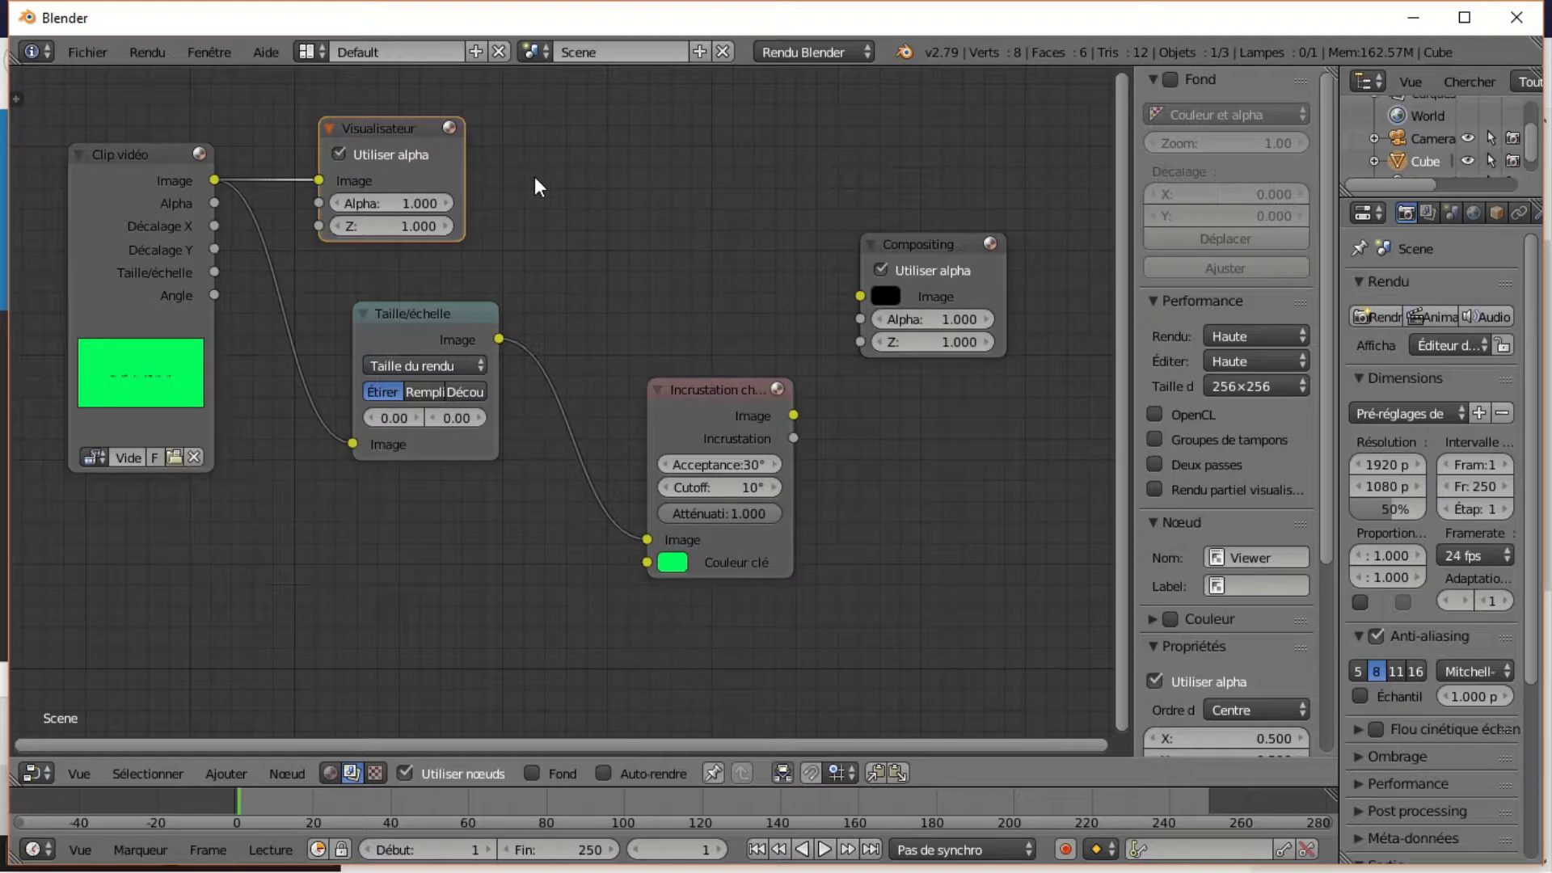
click(532, 773)
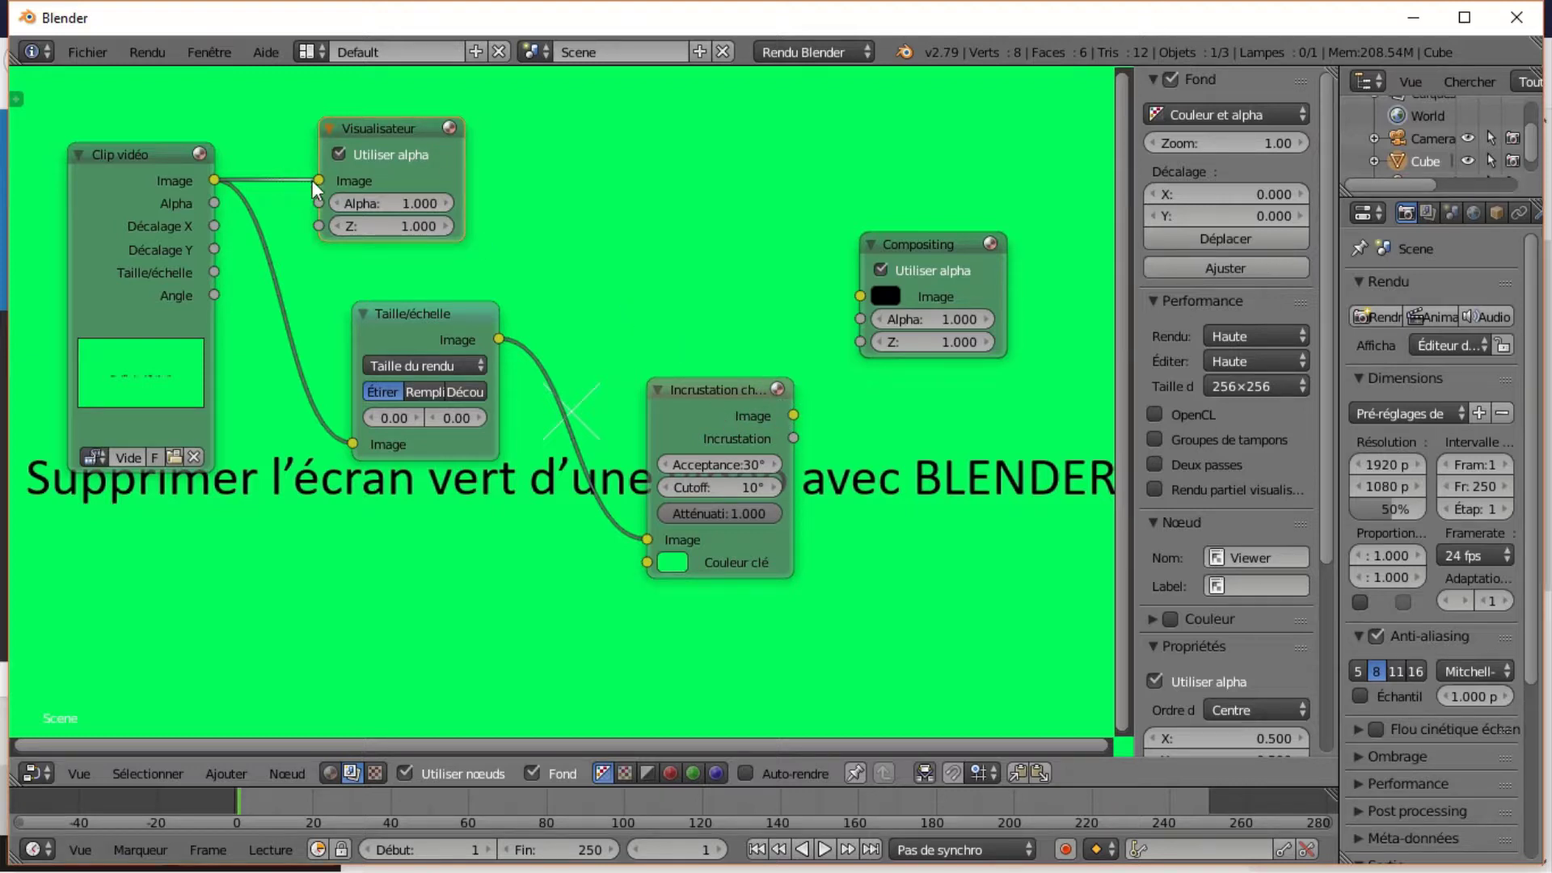
Detach the Visualisateur node from the clip, place it below the Compositing node, and feed its Image input from the Incrustation chroma node's Image output.
drag(316, 178, 214, 194)
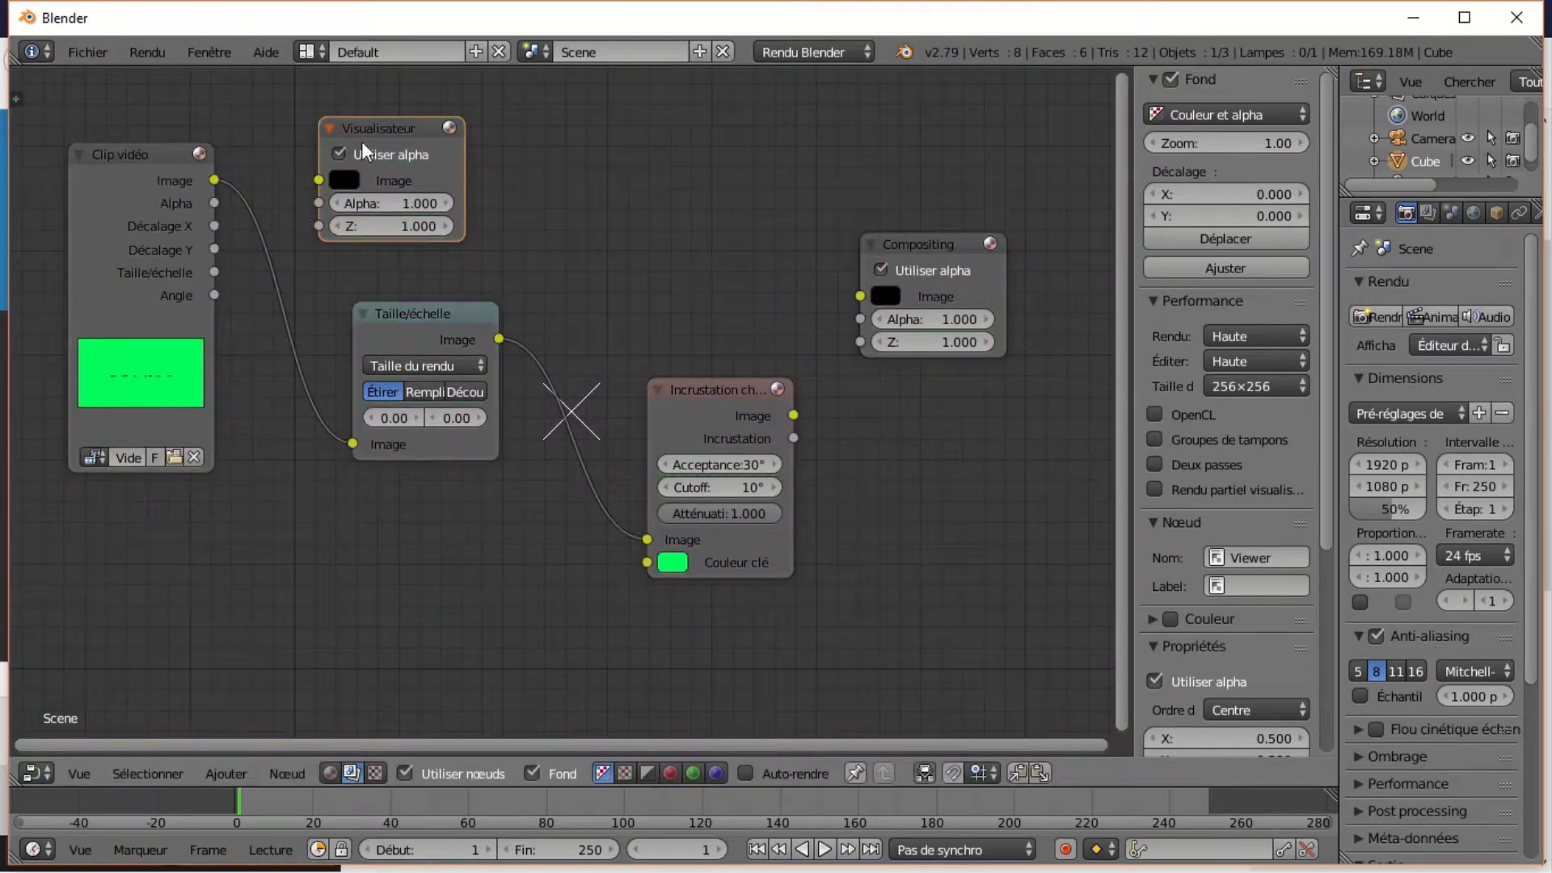
drag(381, 126, 972, 411)
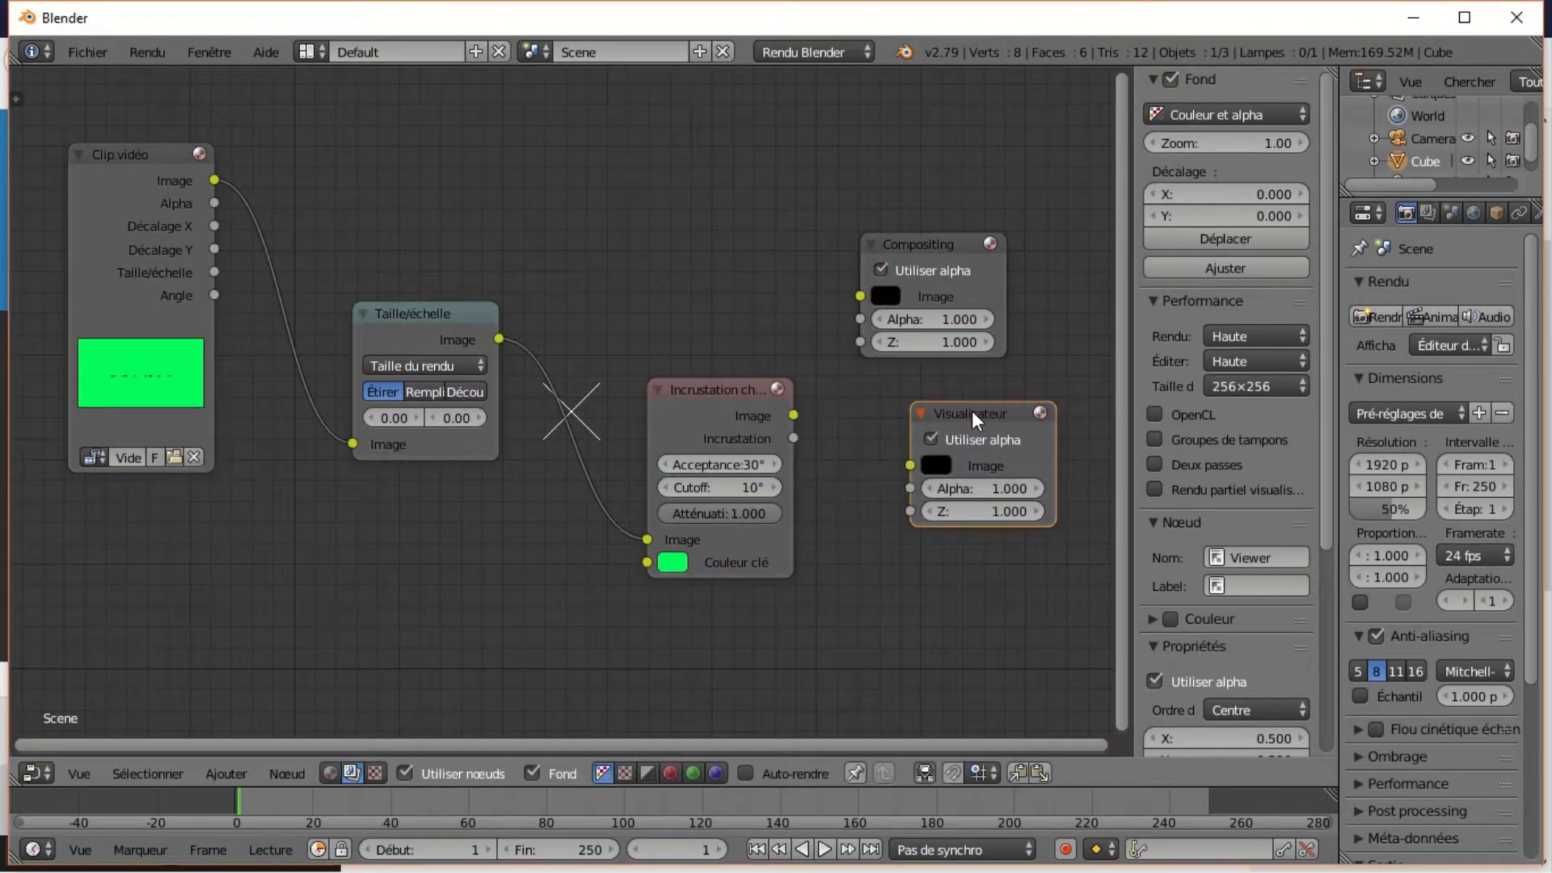
drag(794, 414, 905, 464)
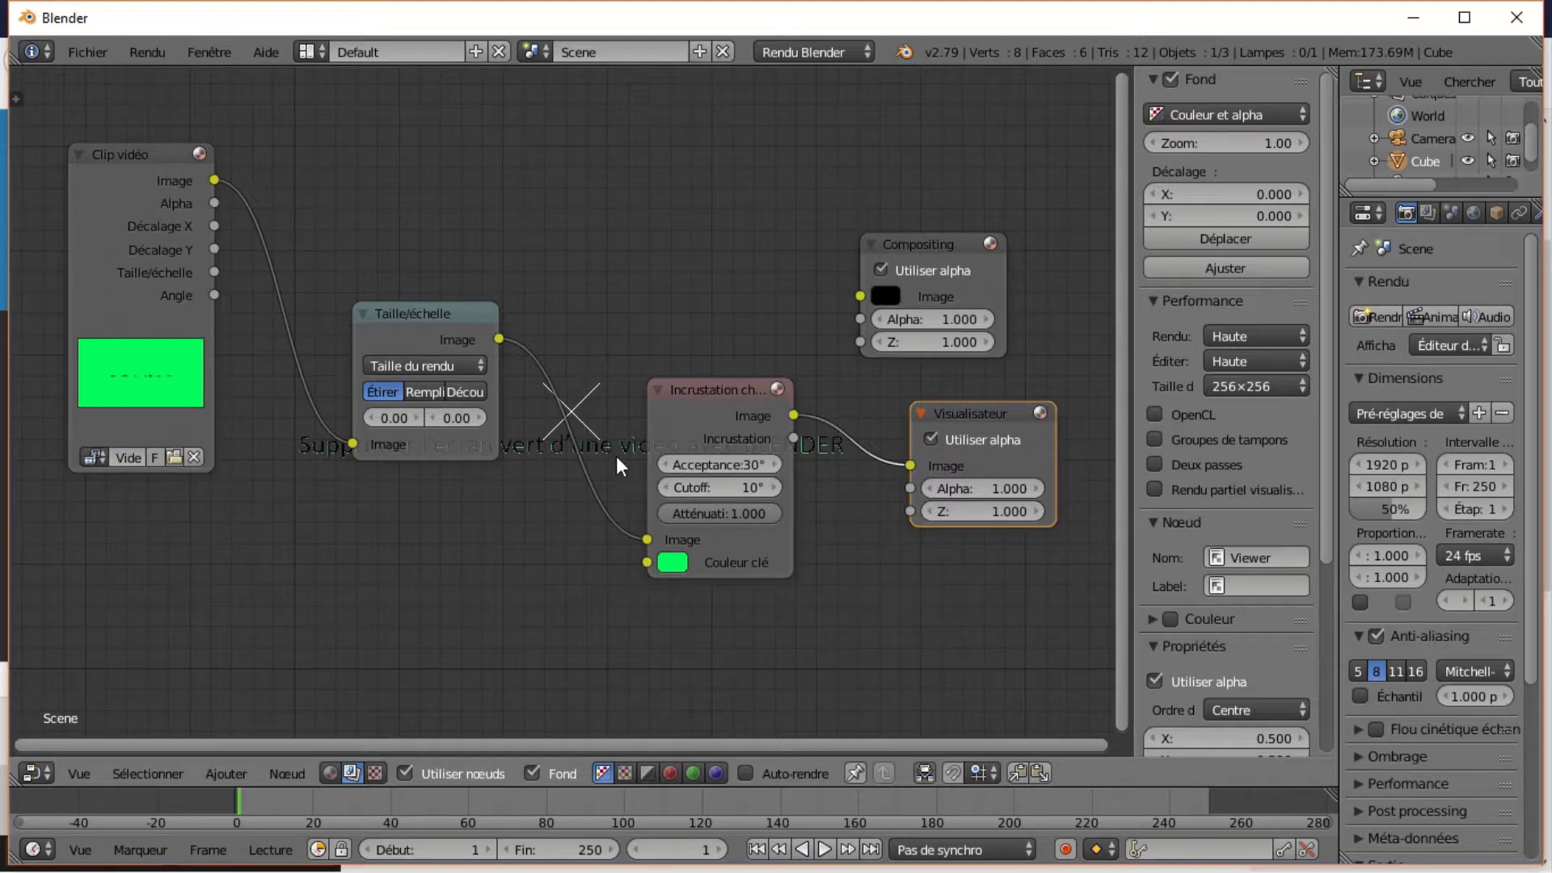
Set the Incrustation chroma node's Cutoff to 30° and connect its Image output to the Compositing node's Image input.
click(745, 486)
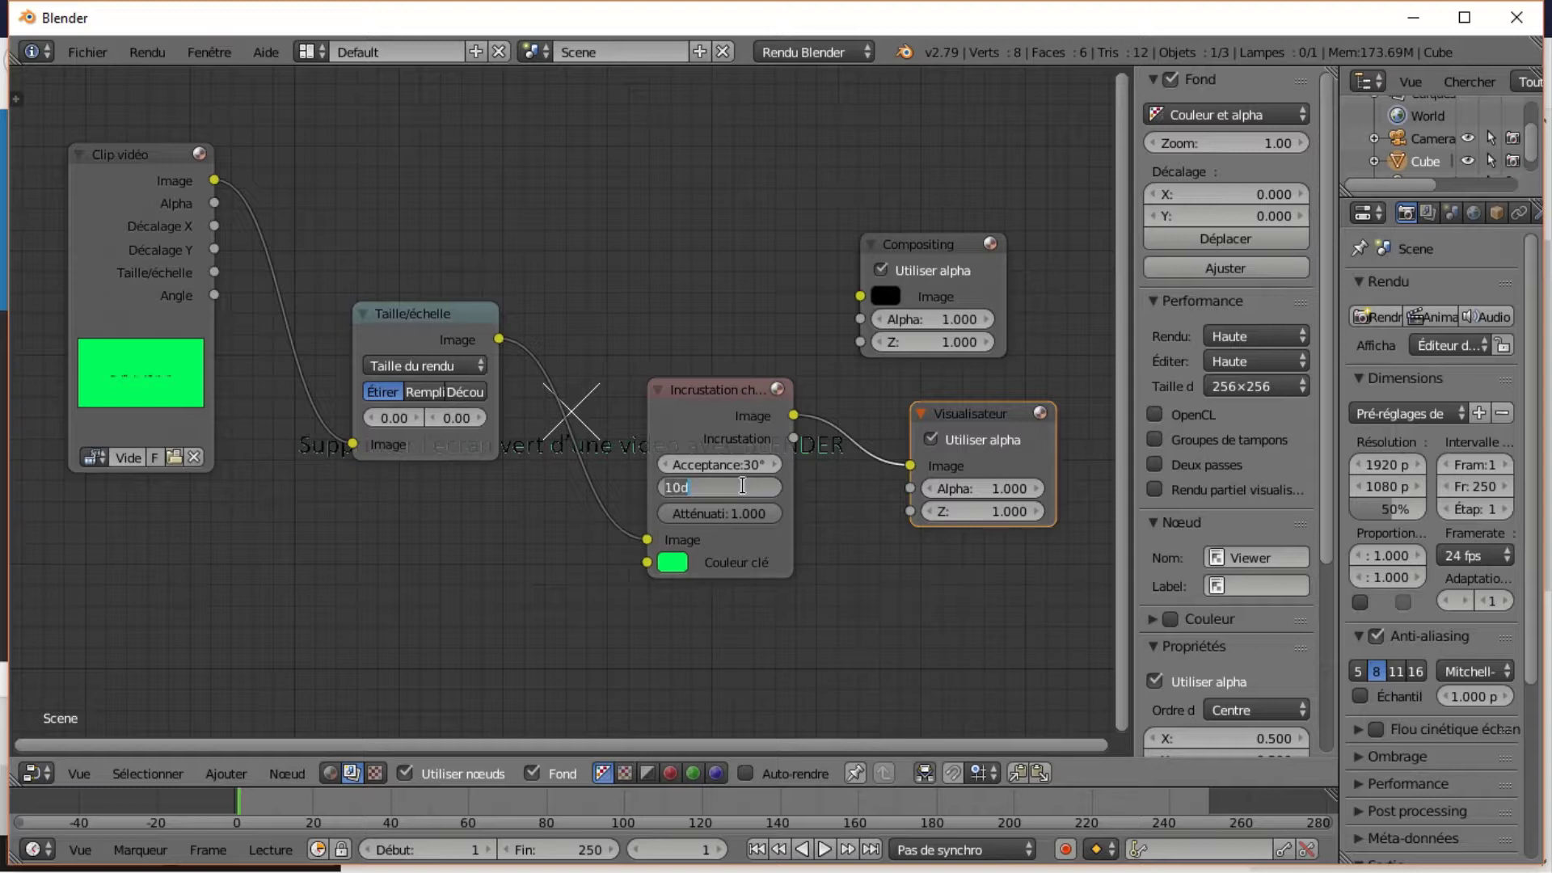
text(30)
key(Tab)
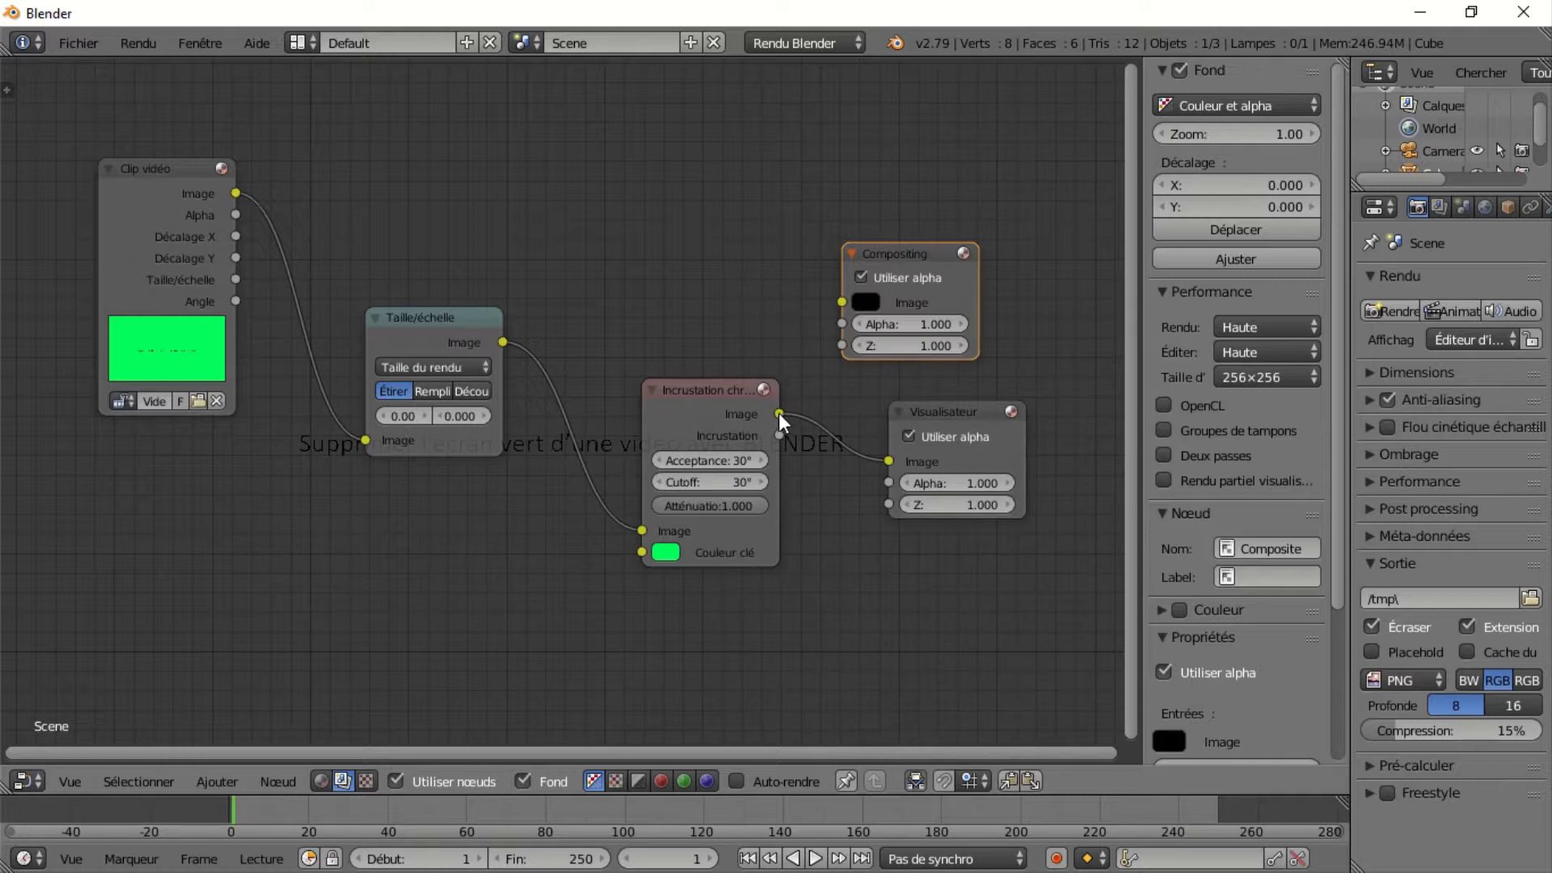
drag(778, 414, 792, 398)
drag(818, 317, 839, 300)
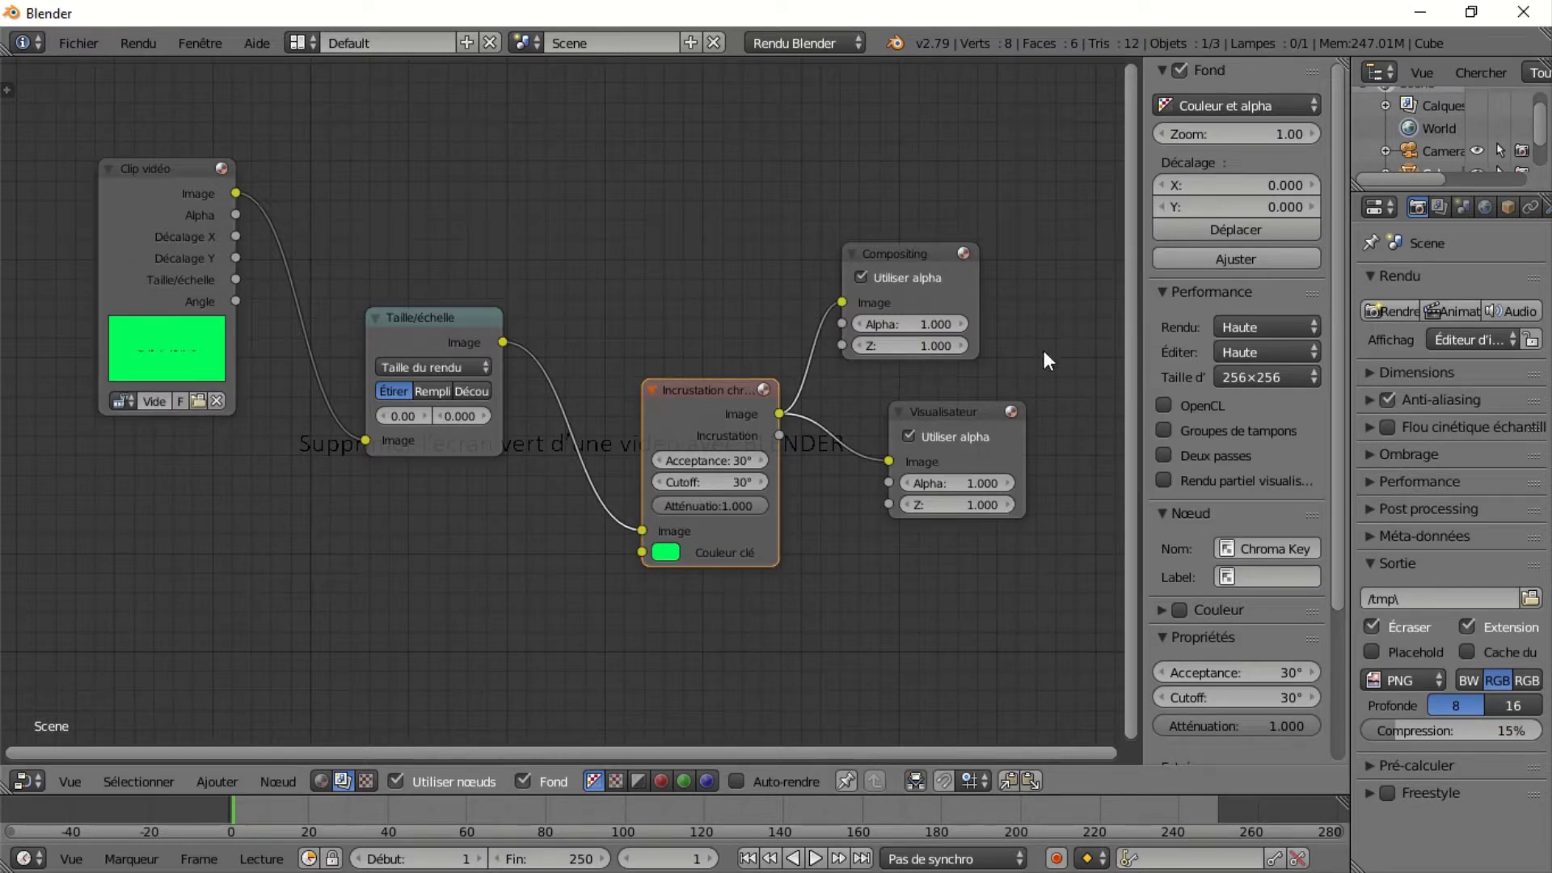
Widen the node properties sidebar and the scene's render properties area, keeping the Rendu section expanded.
drag(1136, 352, 923, 364)
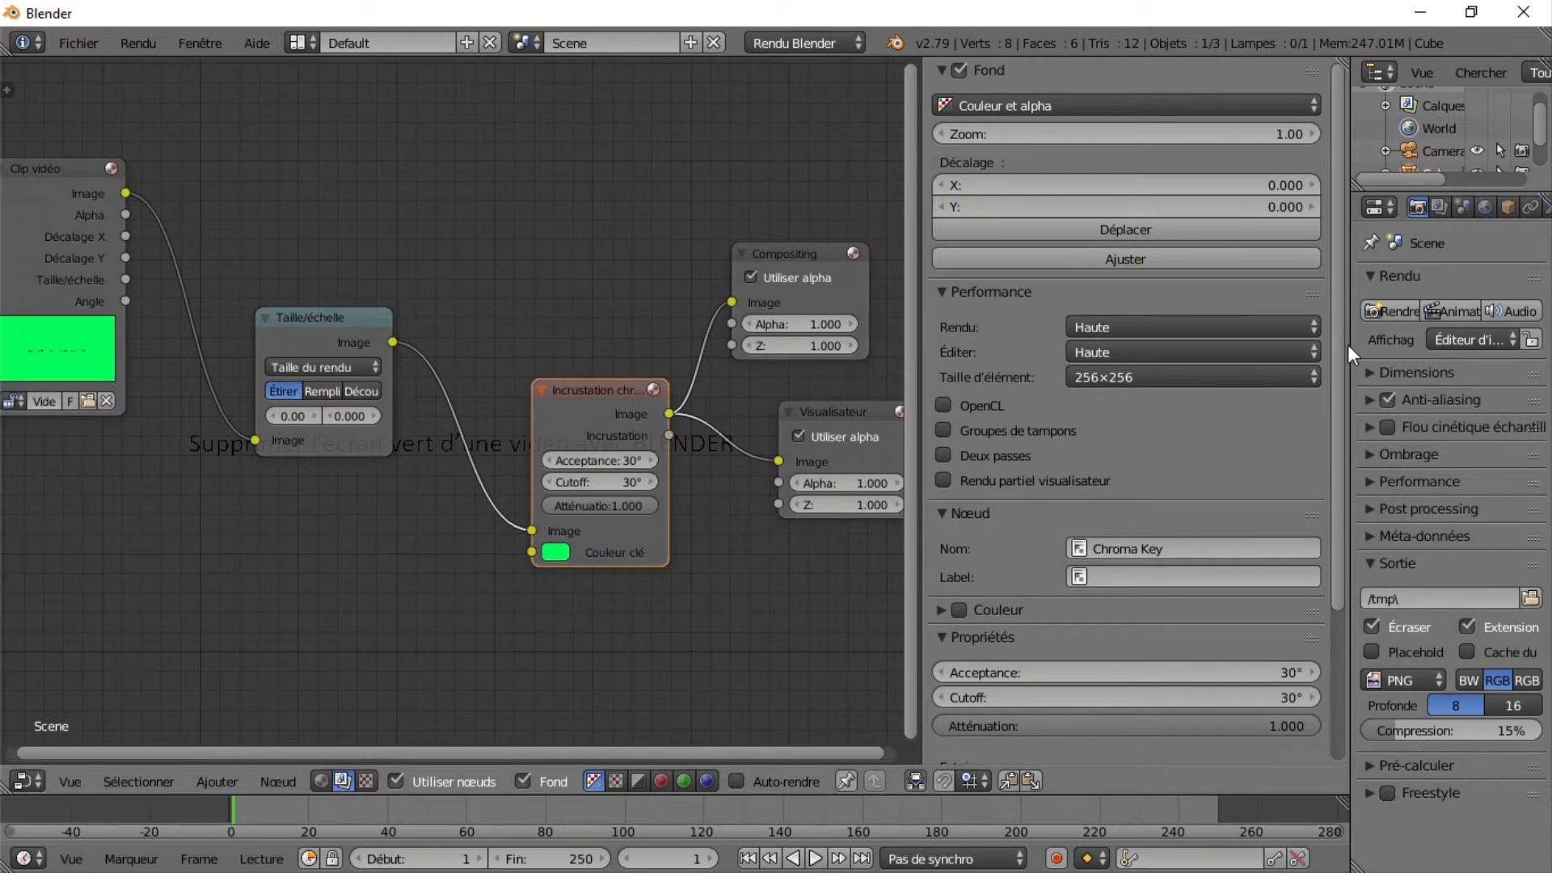
drag(1347, 345, 1107, 362)
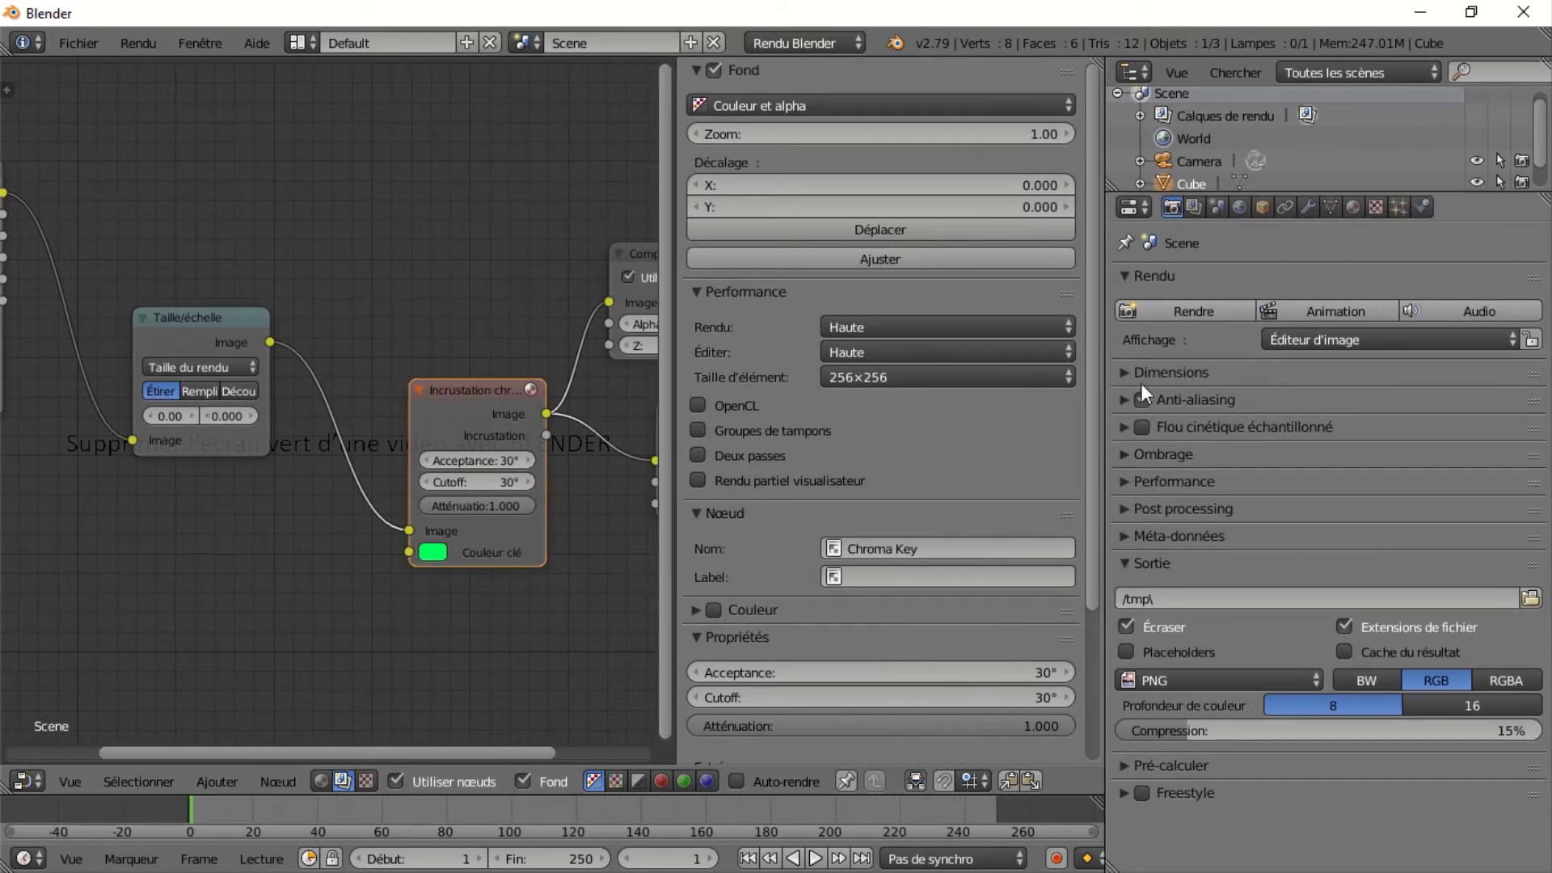
click(1125, 275)
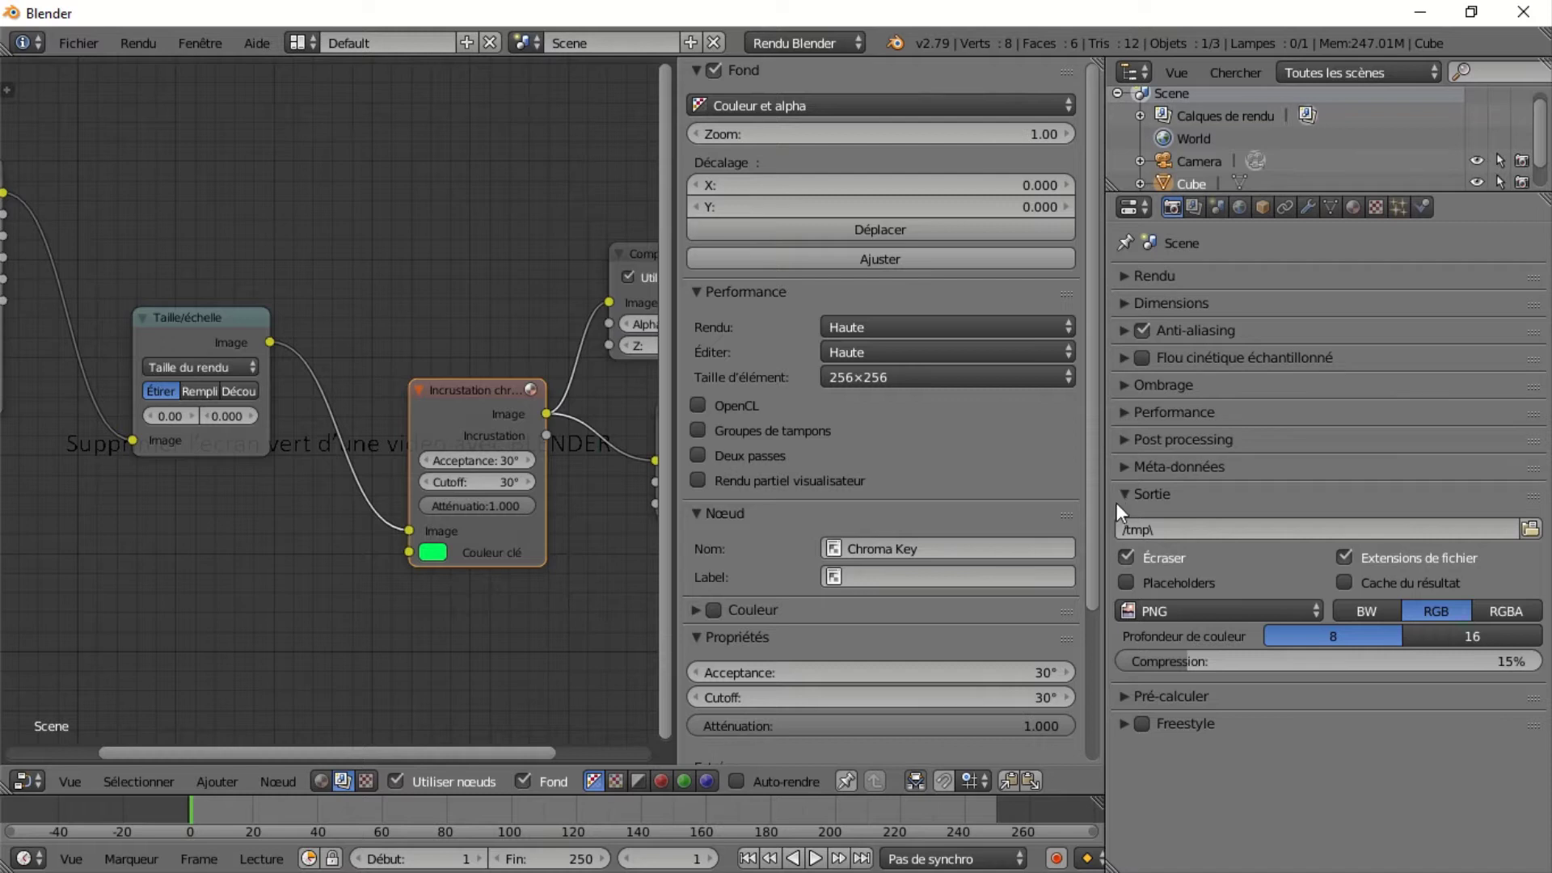
click(1123, 279)
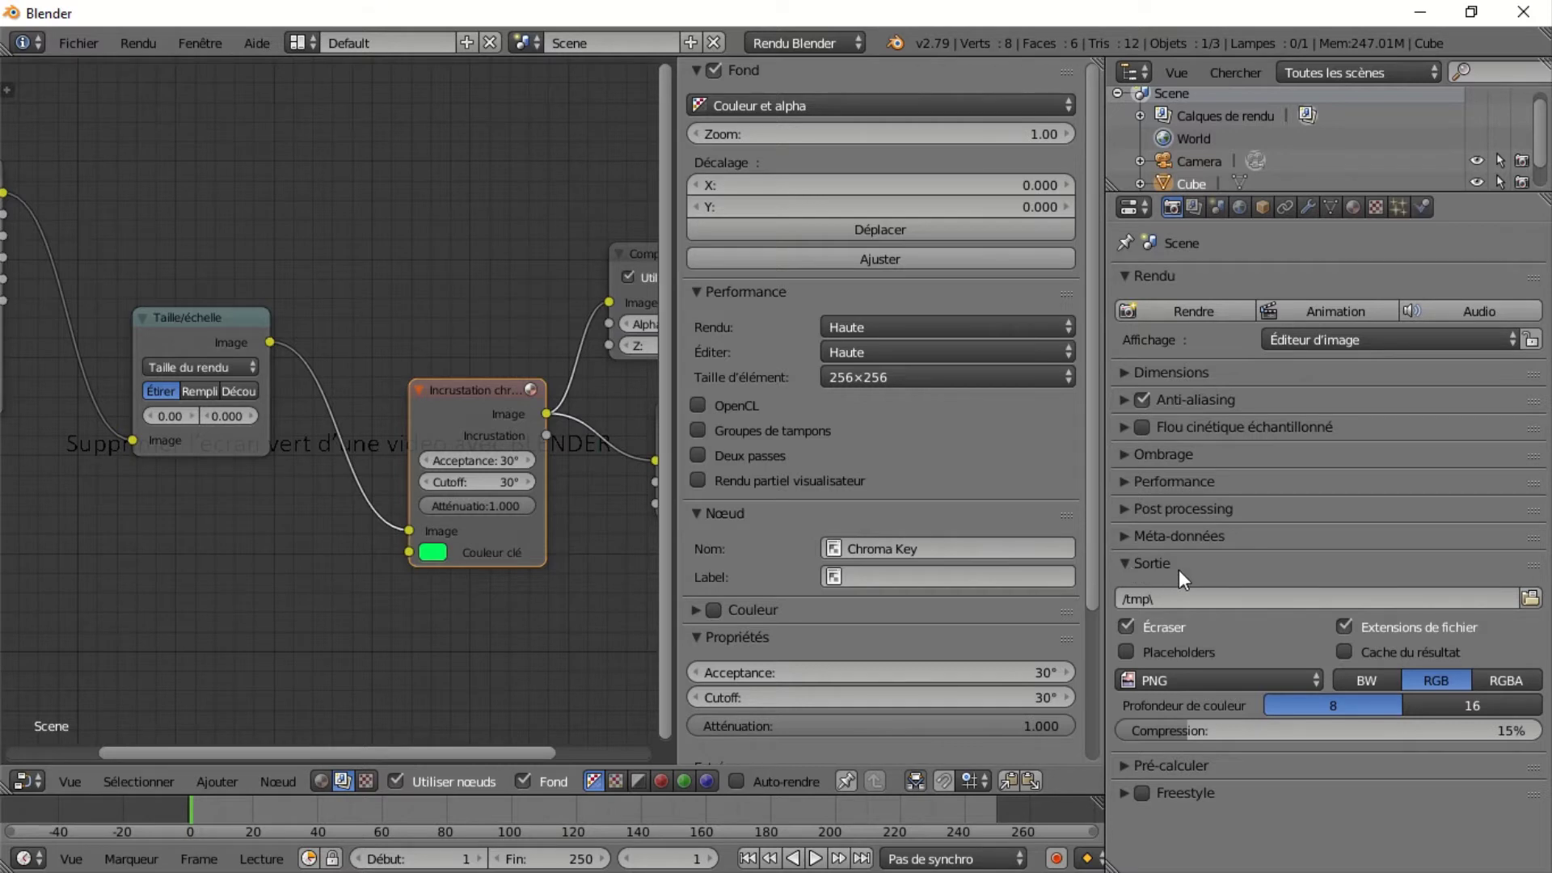
Set the render output format to Vidéo FFmpeg and its encoding container to MPEG-4.
click(1202, 679)
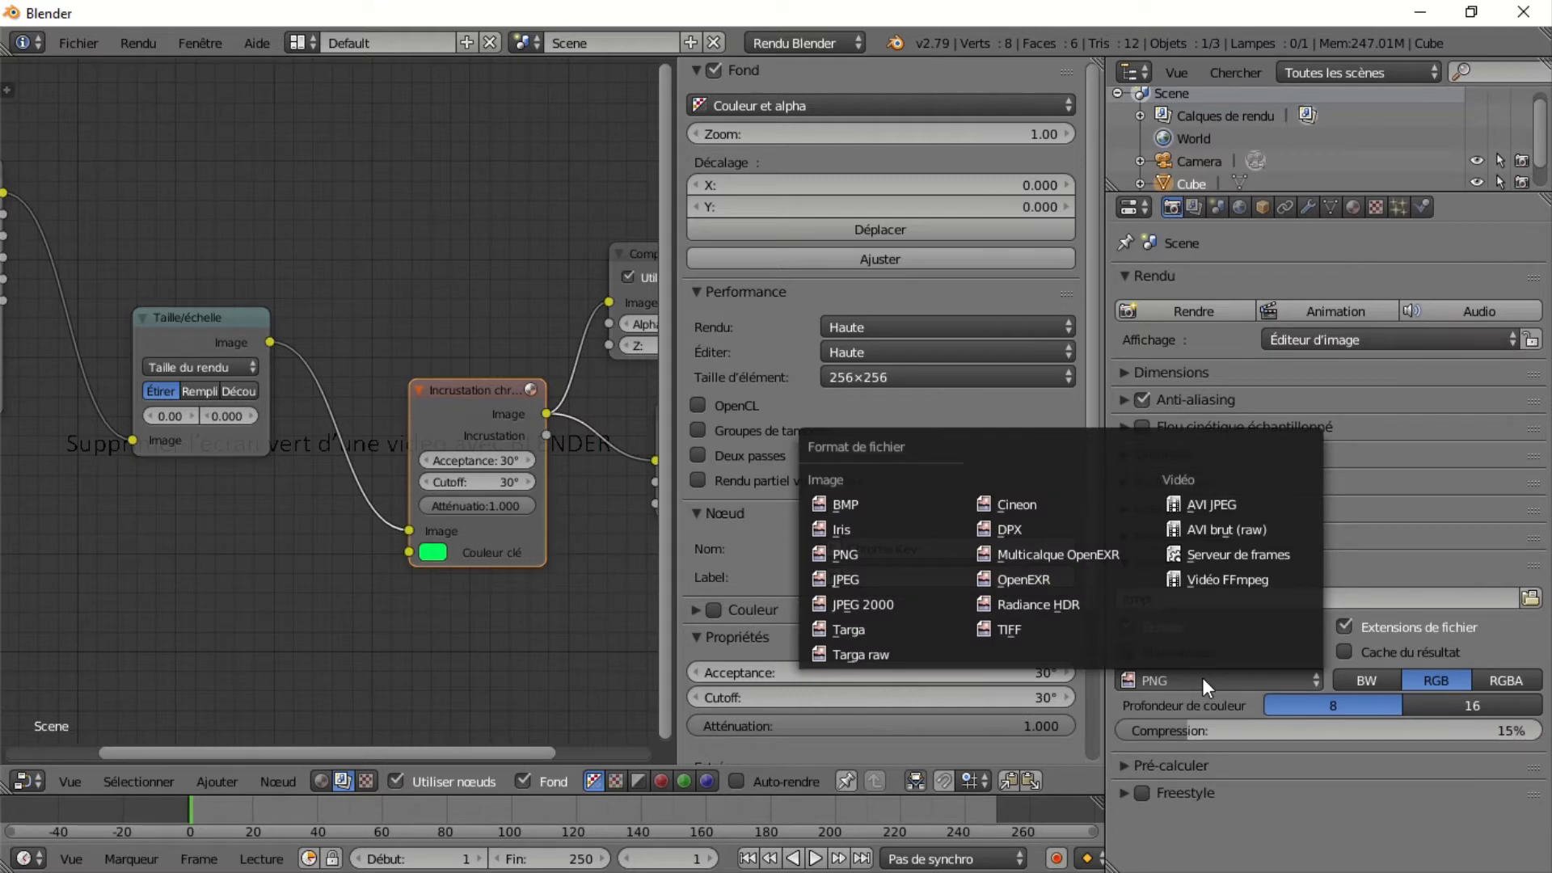
click(1224, 579)
scroll(1263, 638, down, 5)
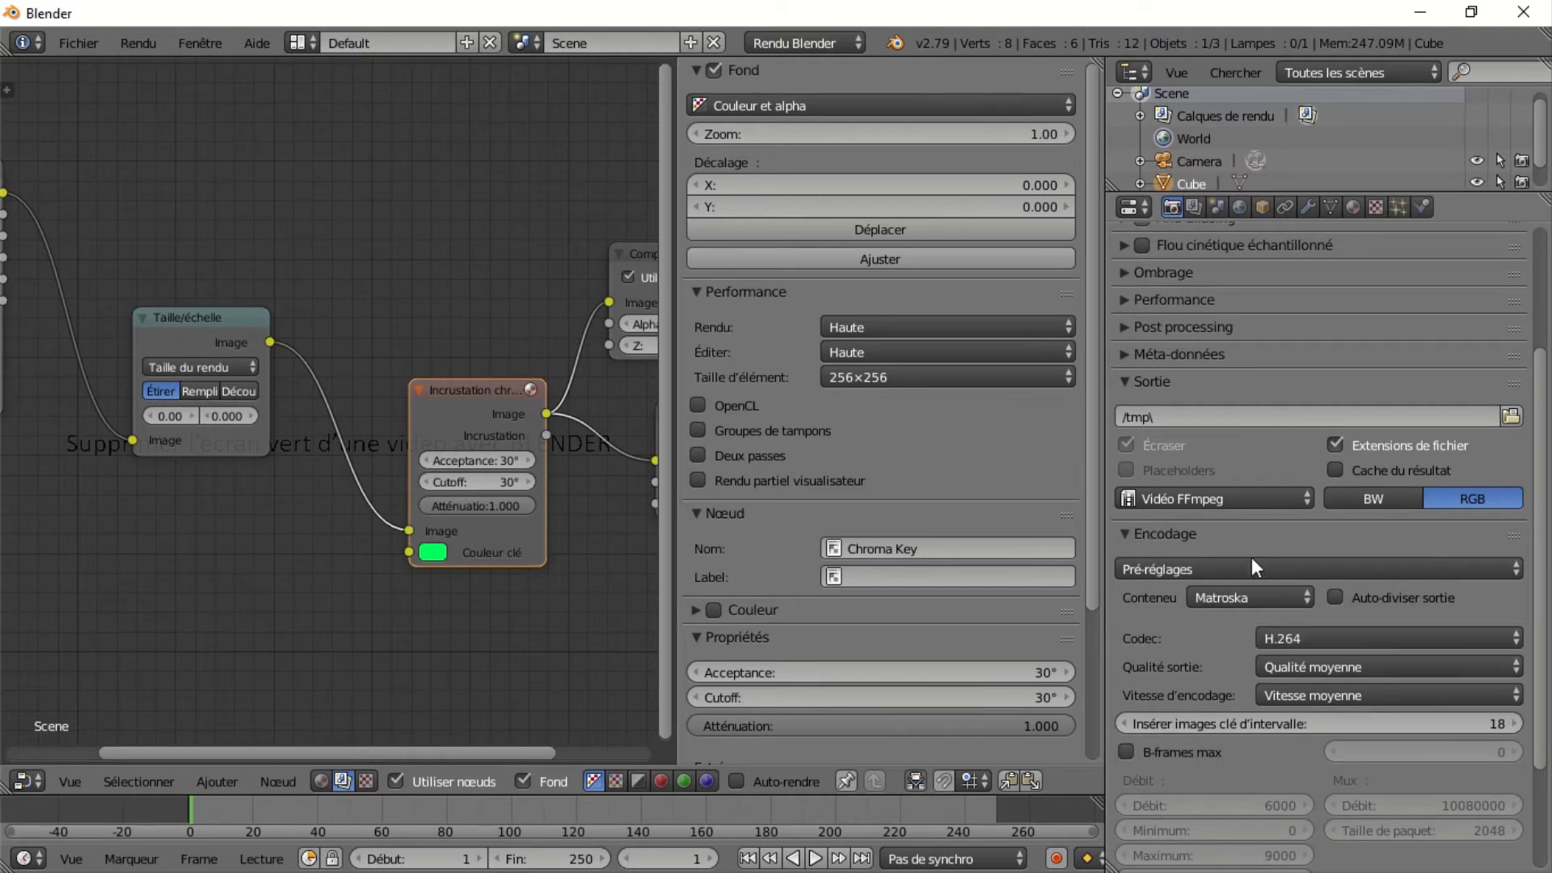
click(1307, 597)
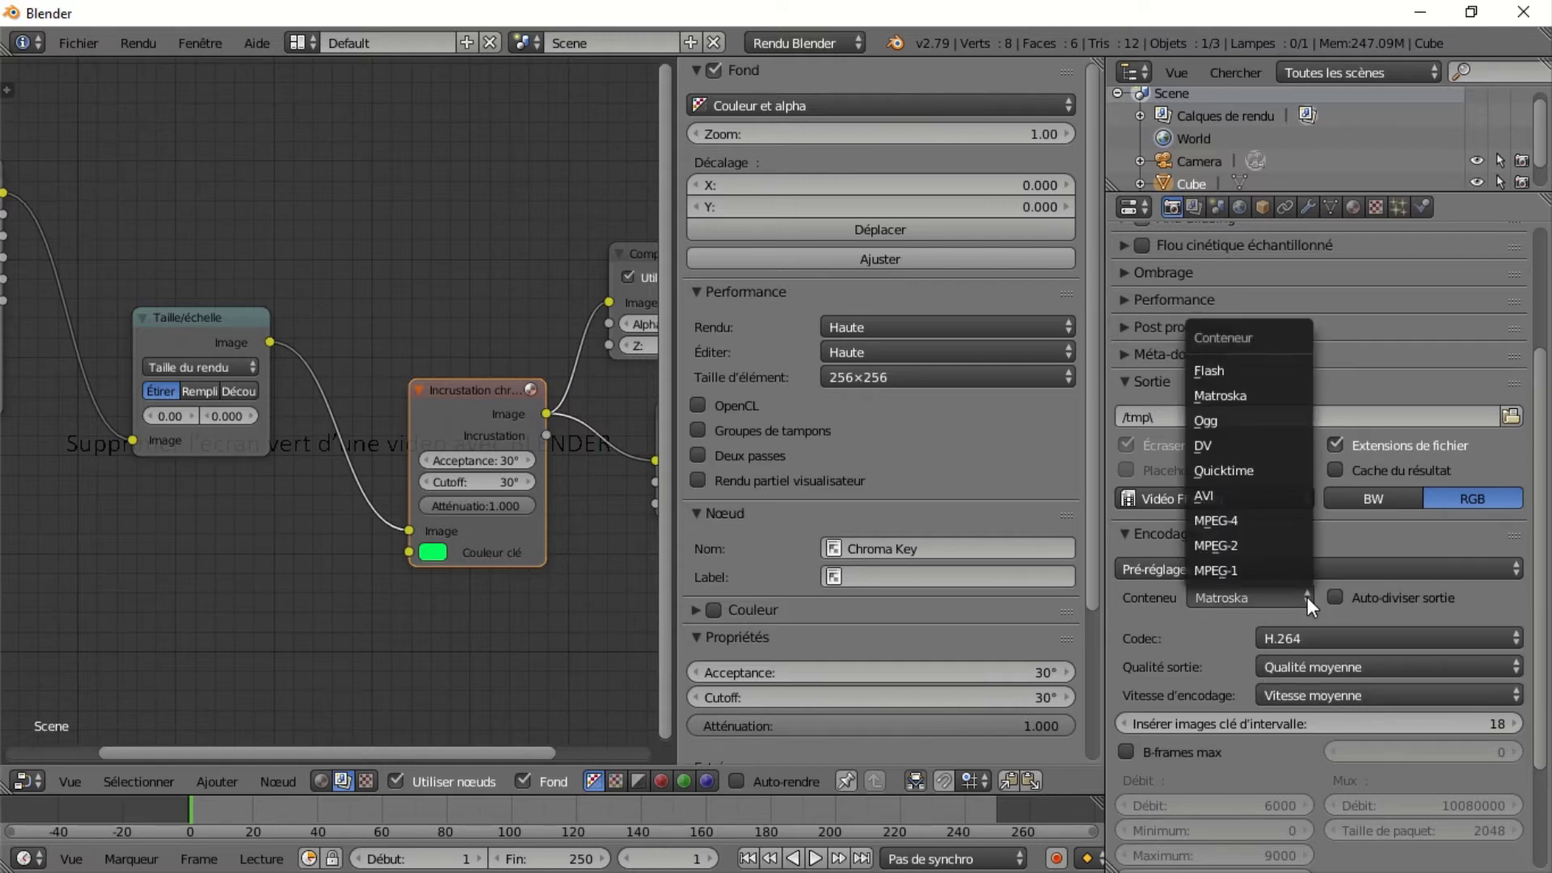
click(1269, 518)
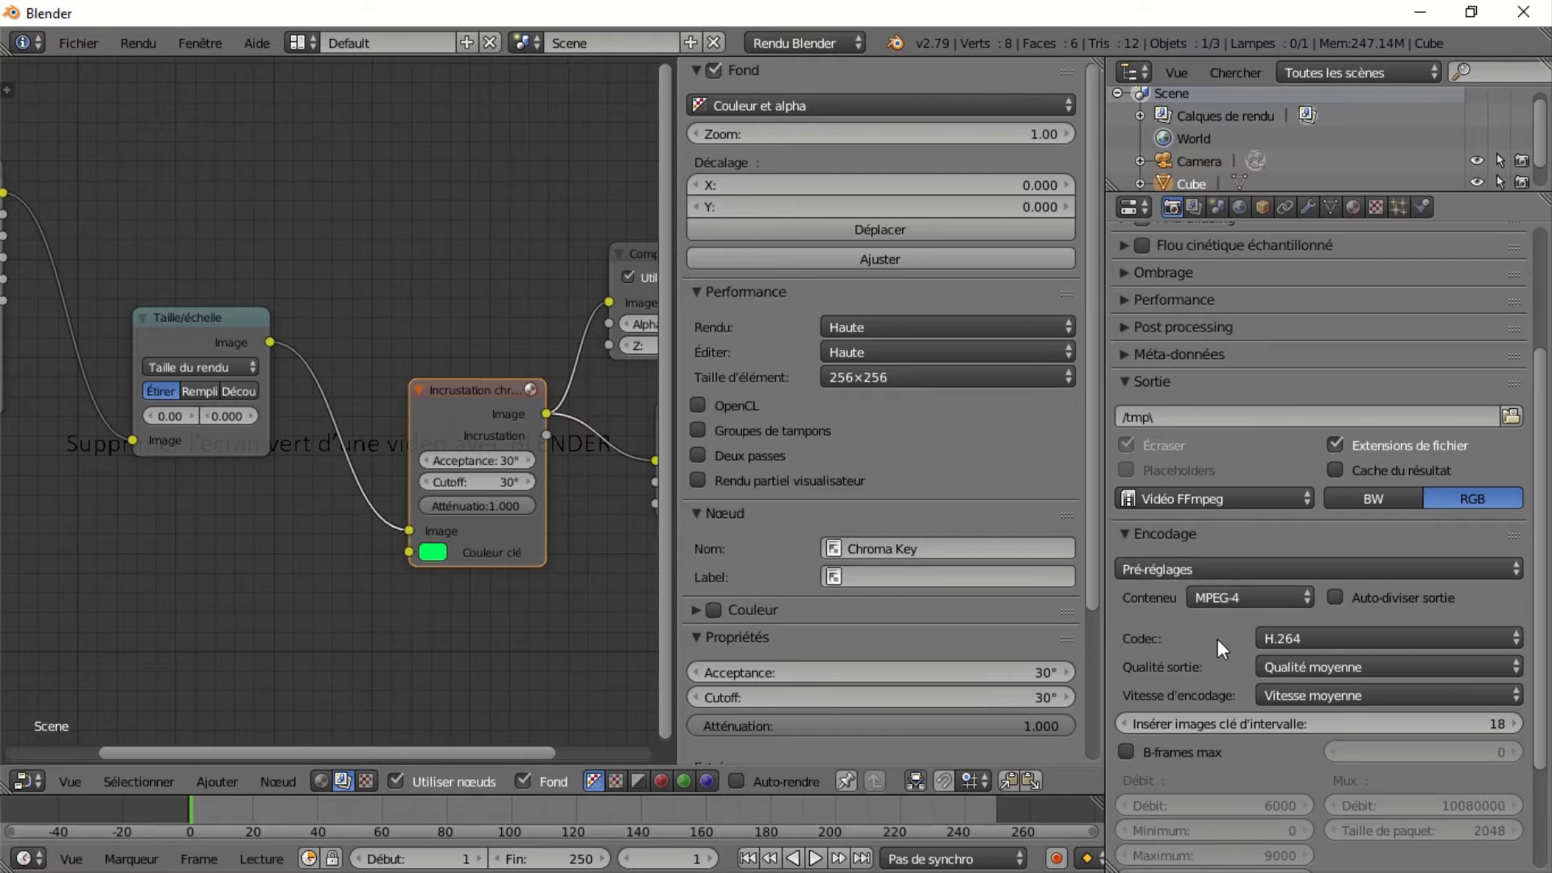
scroll(1218, 638, down, 5)
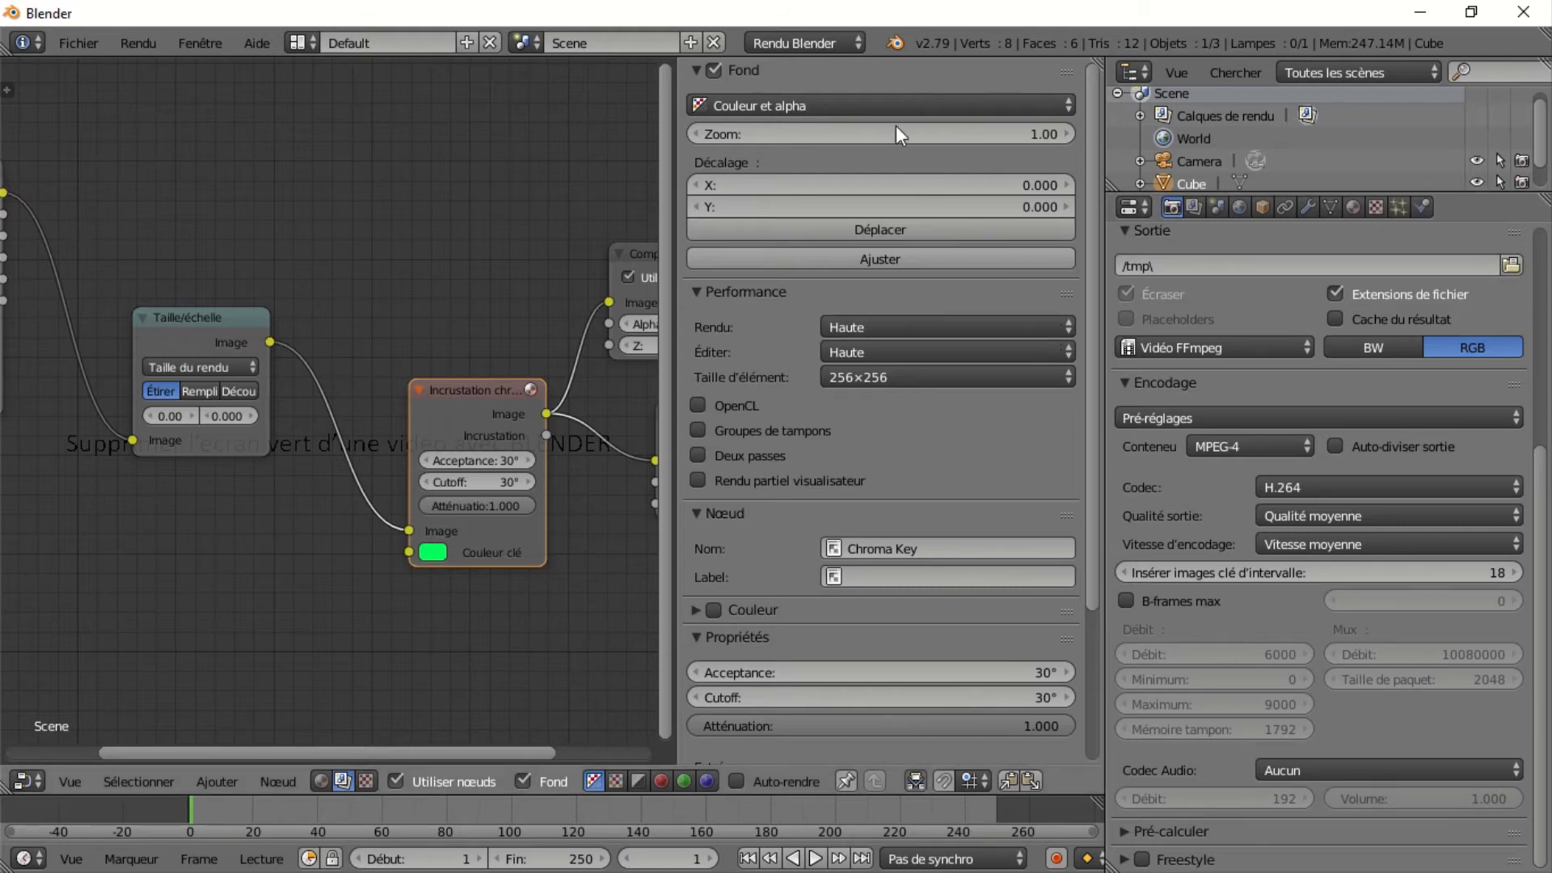
Switch the render engine to Rendu Cycles and check the Transparent option in the Film settings.
click(860, 42)
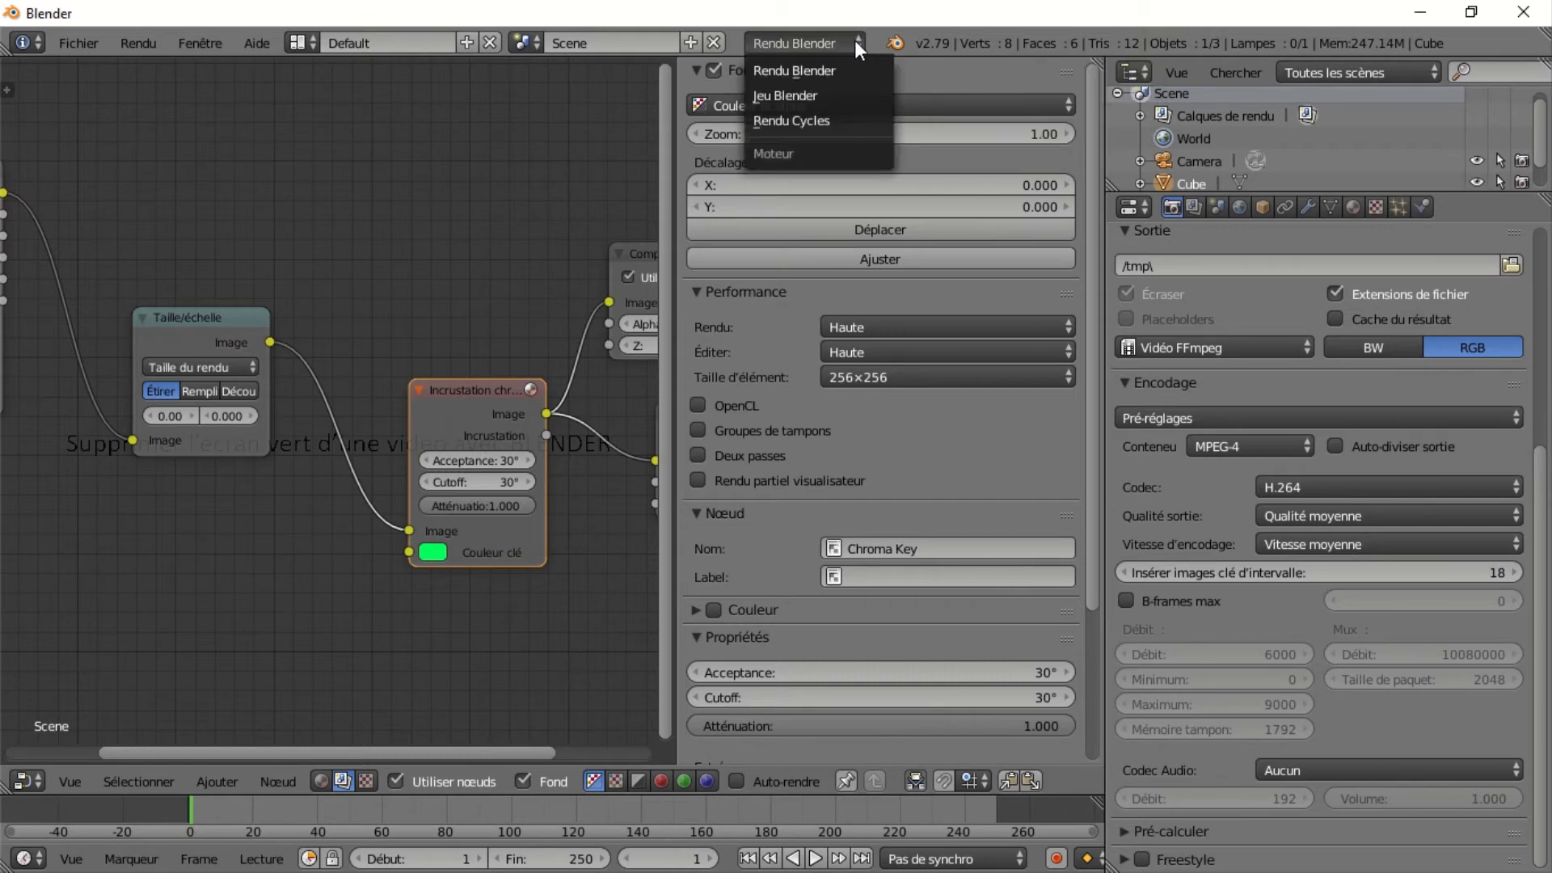
click(811, 120)
scroll(1251, 627, down, 5)
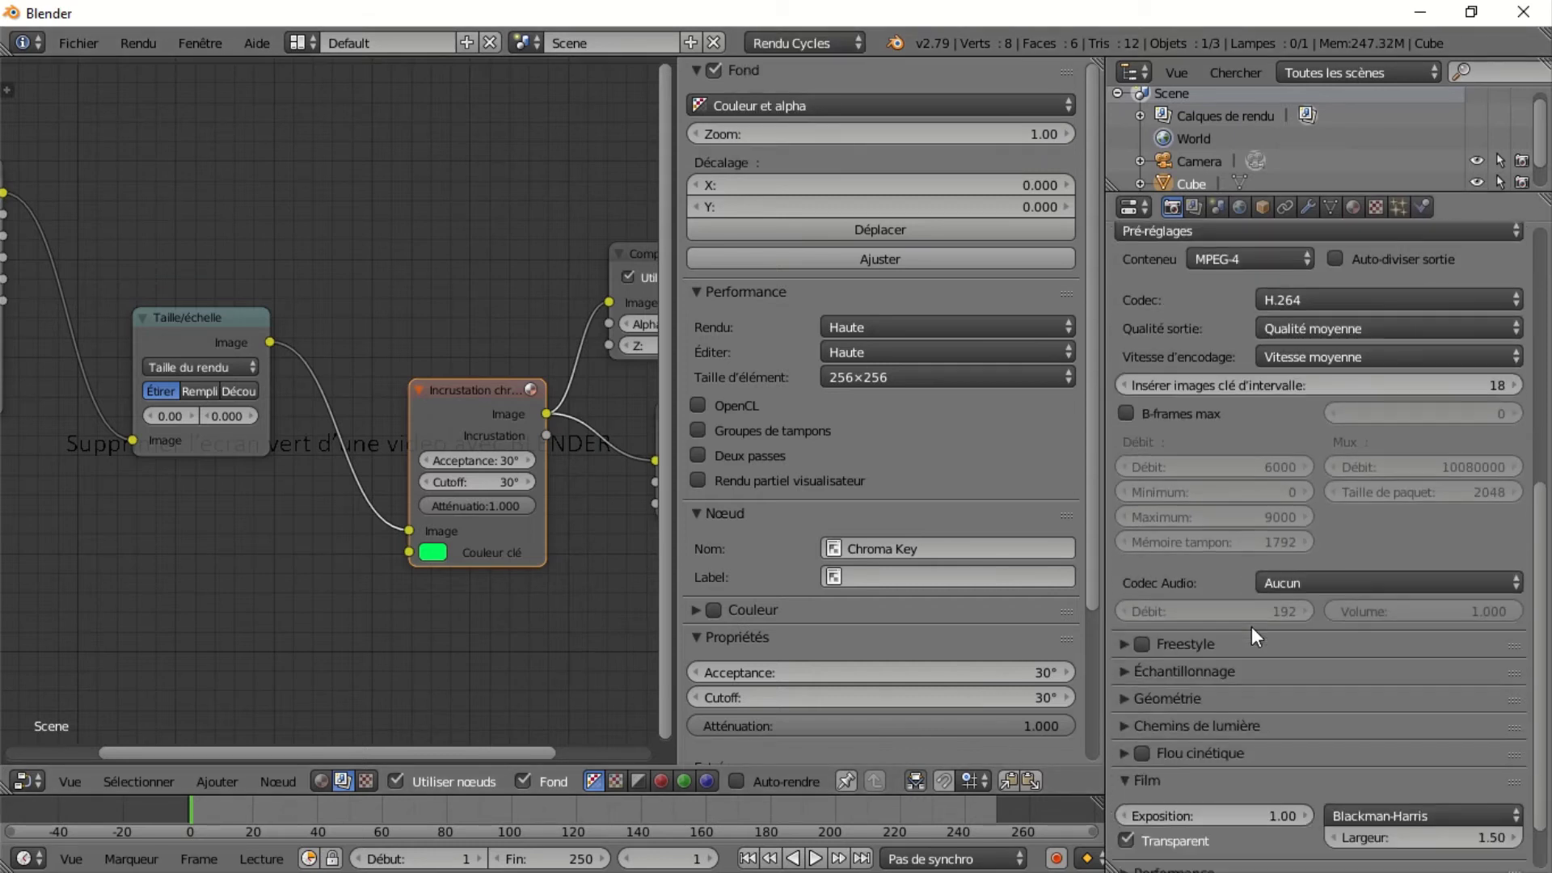
scroll(1251, 627, down, 2)
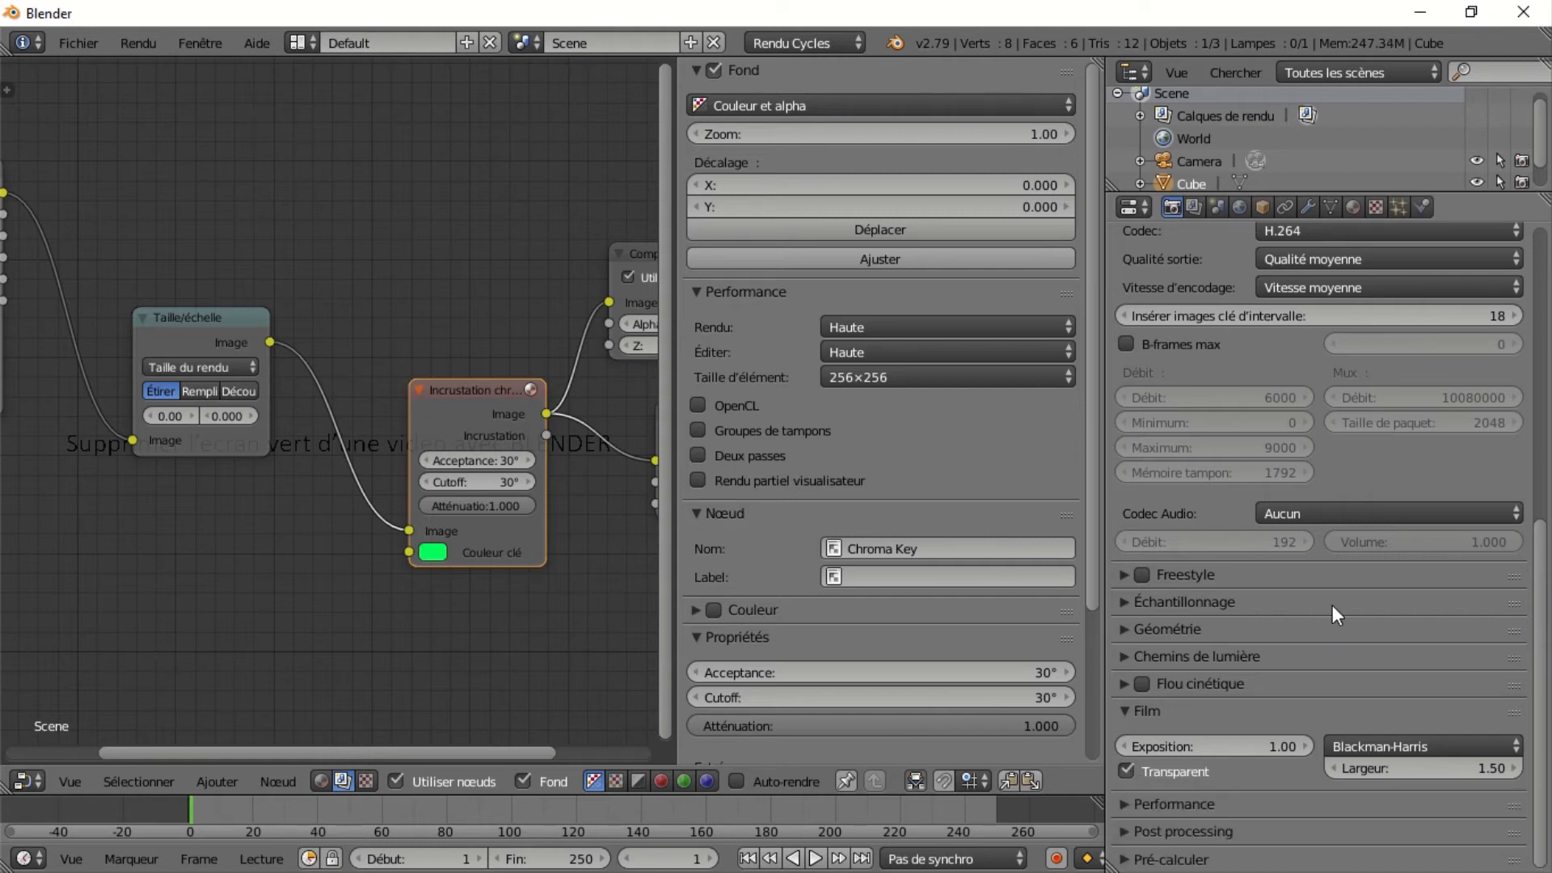
Return to the Rendu section and start rendering the full animation.
scroll(1332, 608, up, 10)
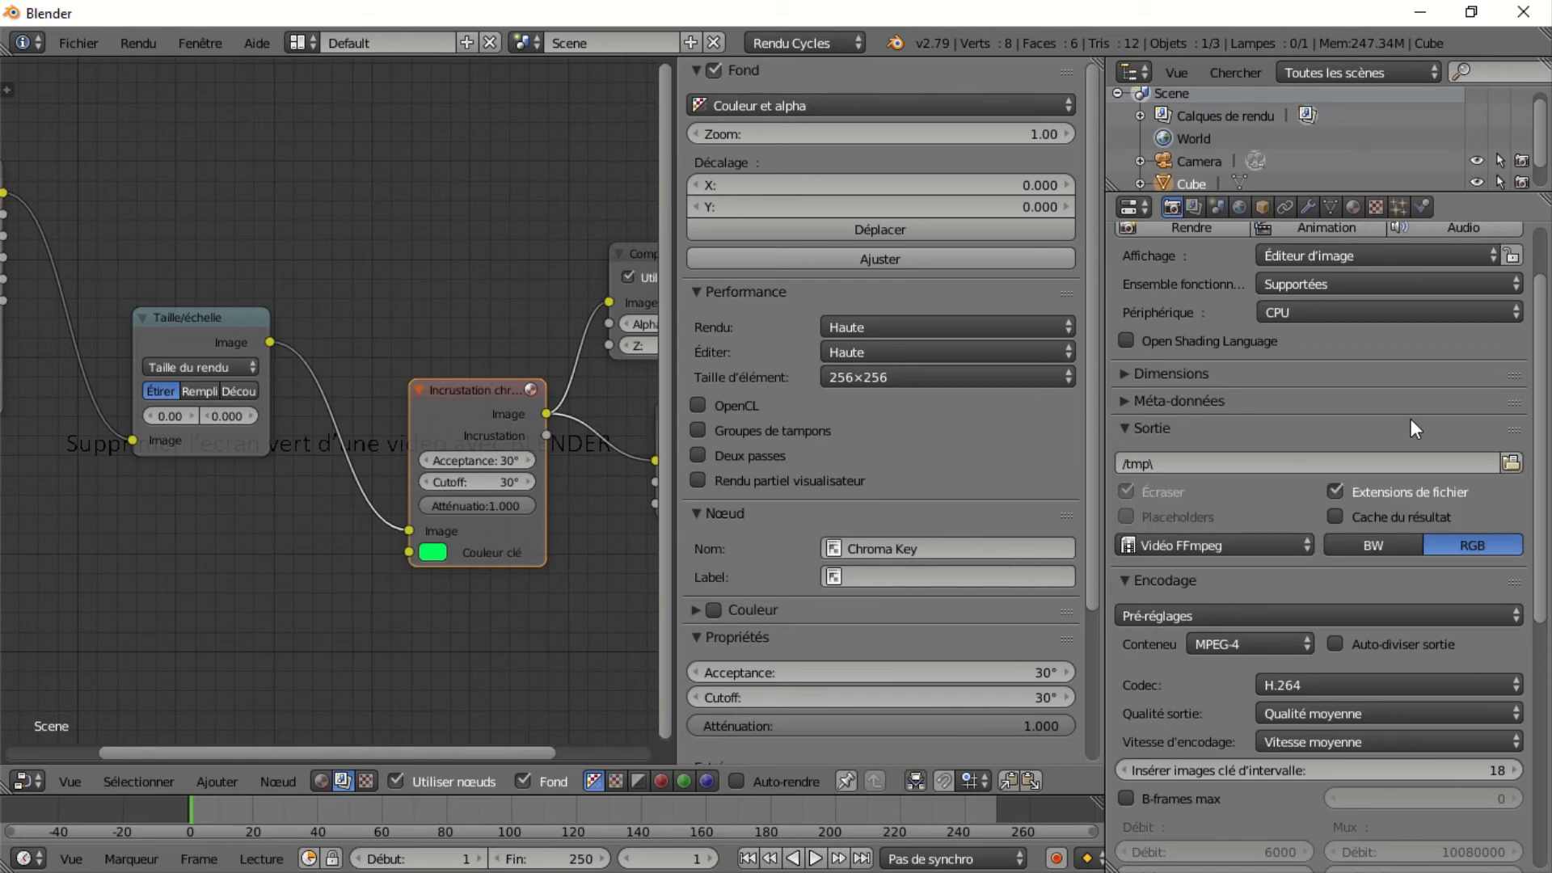
scroll(1410, 419, up, 3)
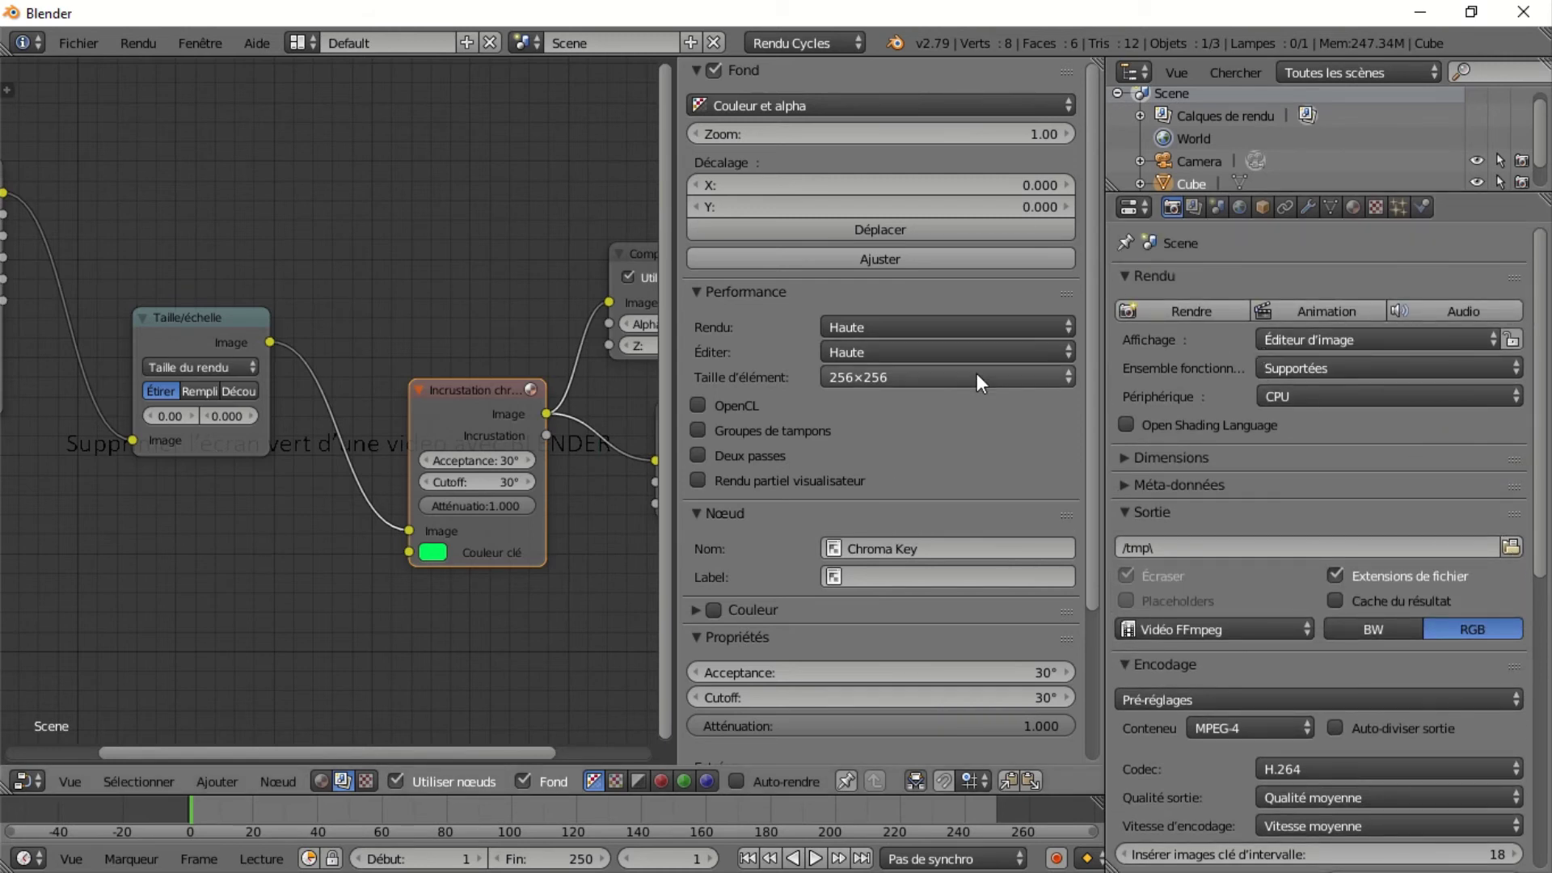
click(1333, 310)
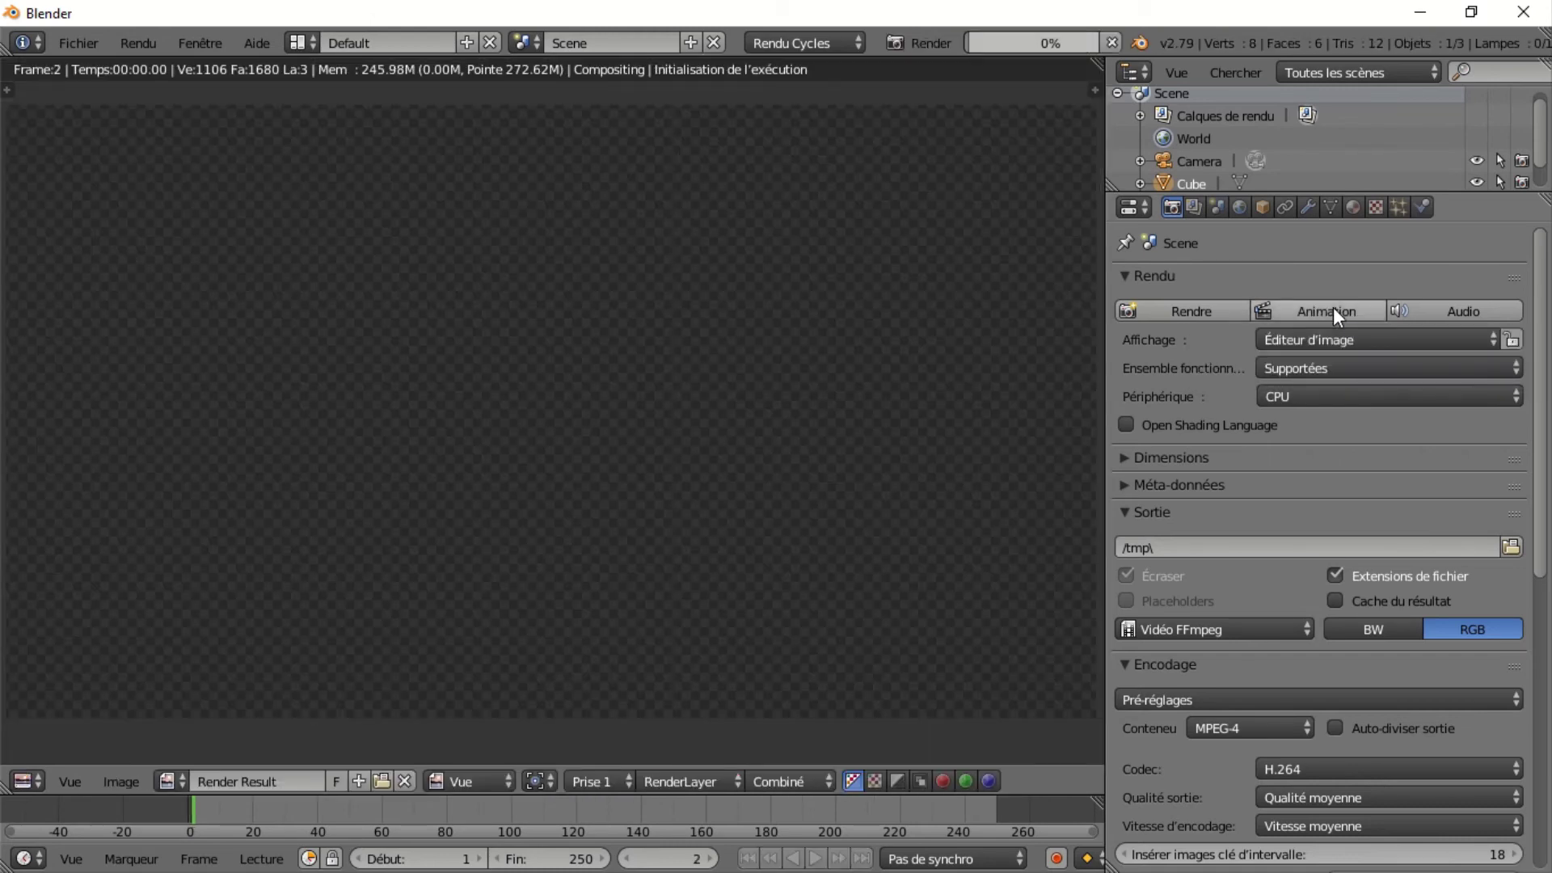